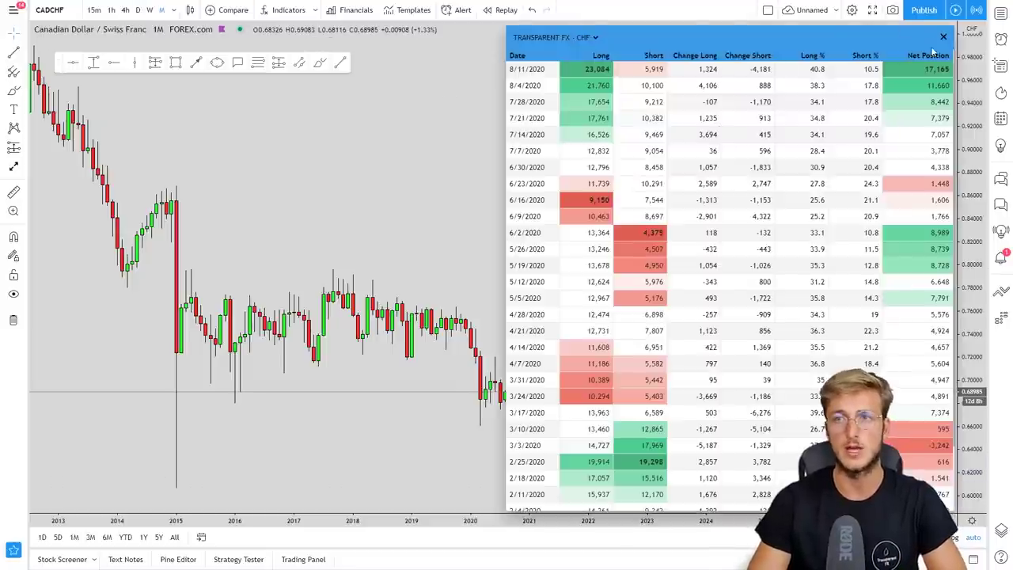
# Step: Close the currency table overlay and reset the chart's price and time scaling
pyautogui.click(942, 37)
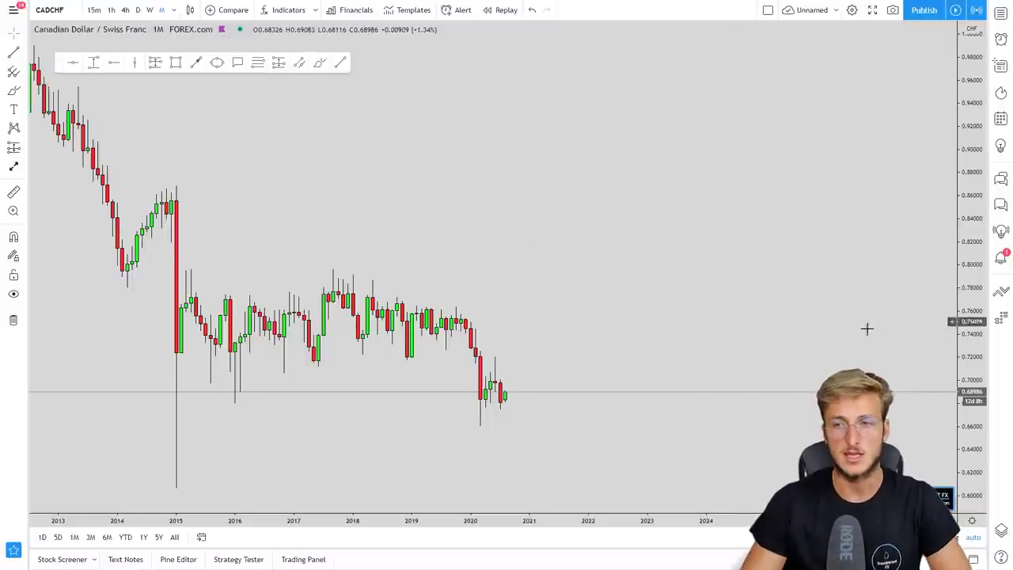
pyautogui.rightClick(863, 262)
pyautogui.hotkey('alt', 'r')
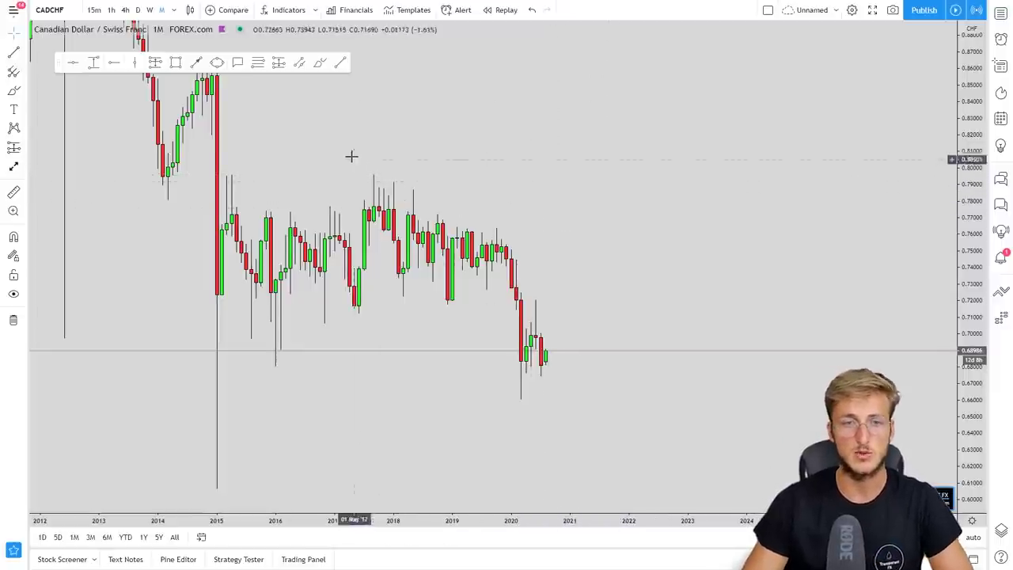
# Step: Draw a red freehand line along the 2020 drop, then undo, delete and restore it
pyautogui.click(320, 65)
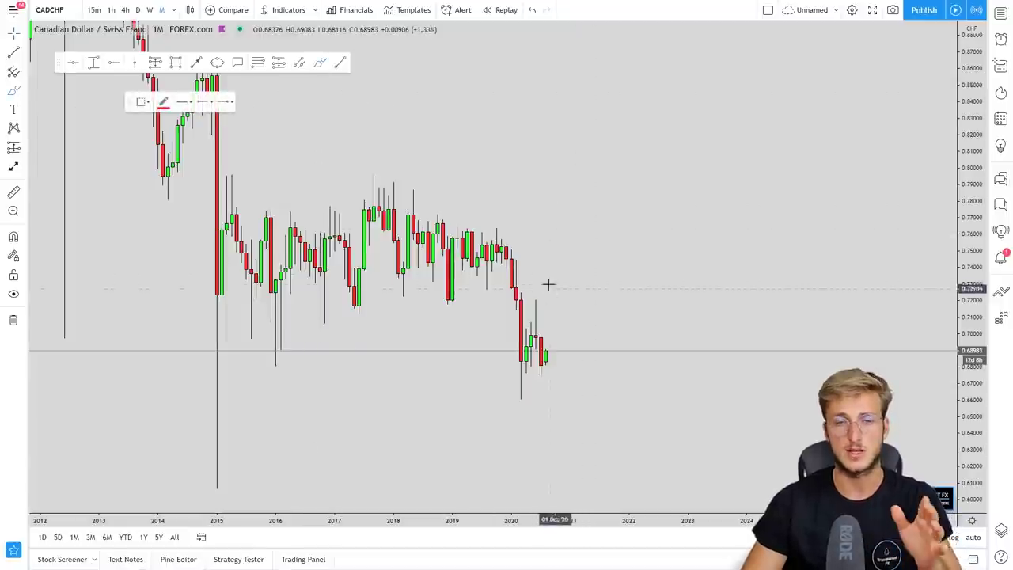
pyautogui.moveTo(502, 236)
pyautogui.mouseDown()
pyautogui.moveTo(521, 399)
pyautogui.moveTo(537, 302)
pyautogui.mouseUp()
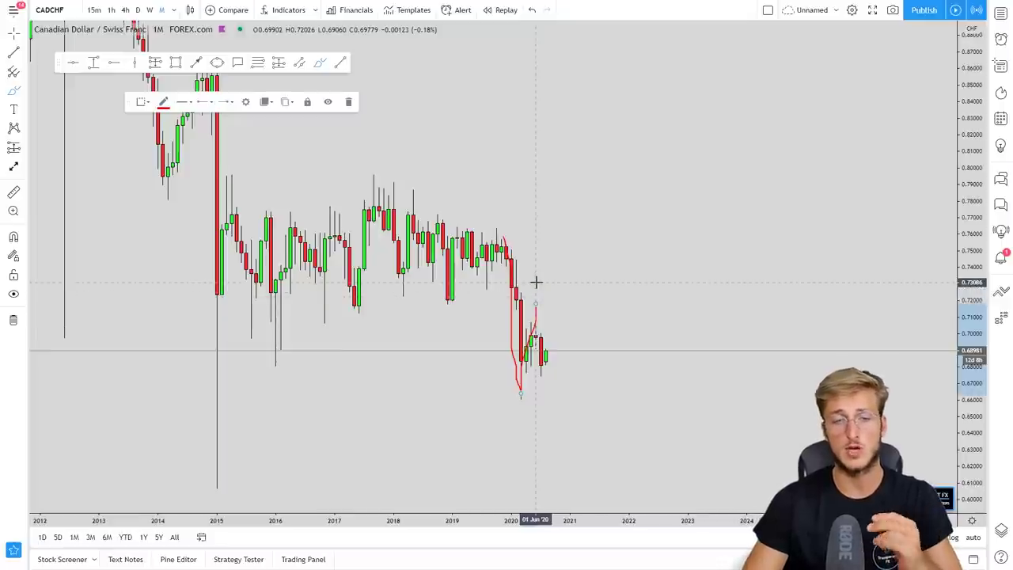
pyautogui.click(530, 11)
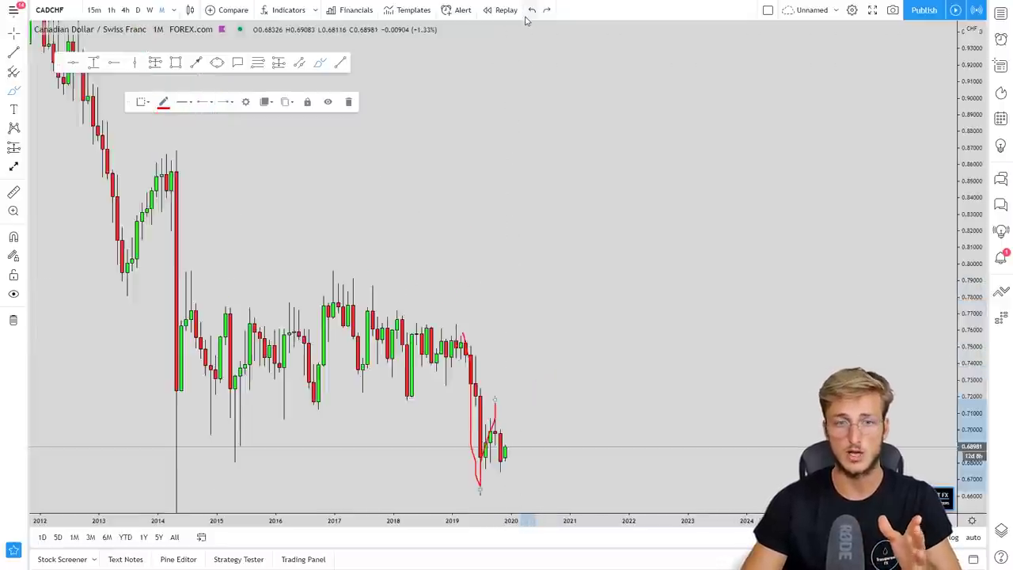
pyautogui.click(348, 102)
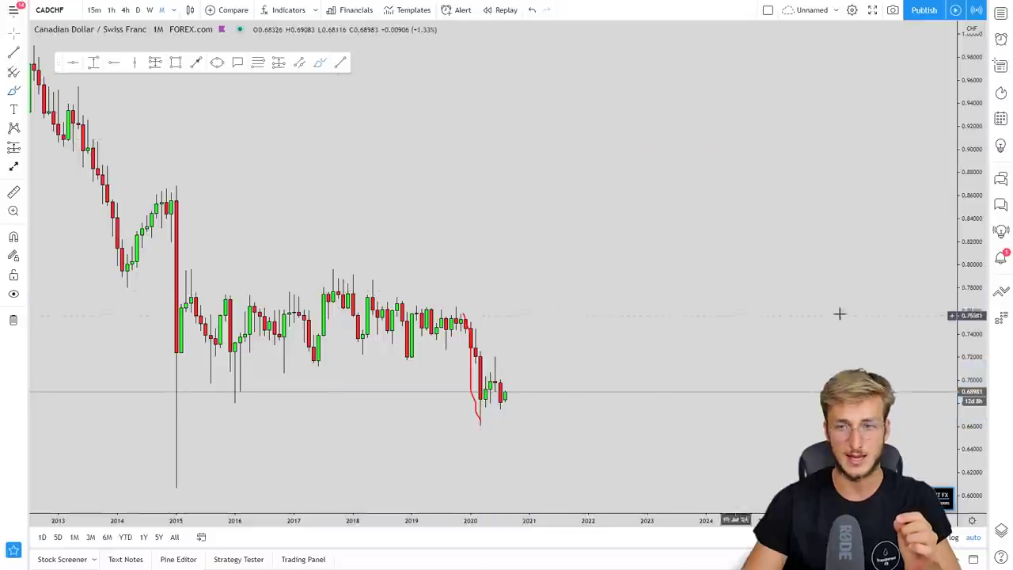
pyautogui.hotkey('ctrl', 'y')
# Step: Delete the red brush stroke and draw a Fib retracement from the early-2020 highs to the 2020 low
pyautogui.click(515, 307)
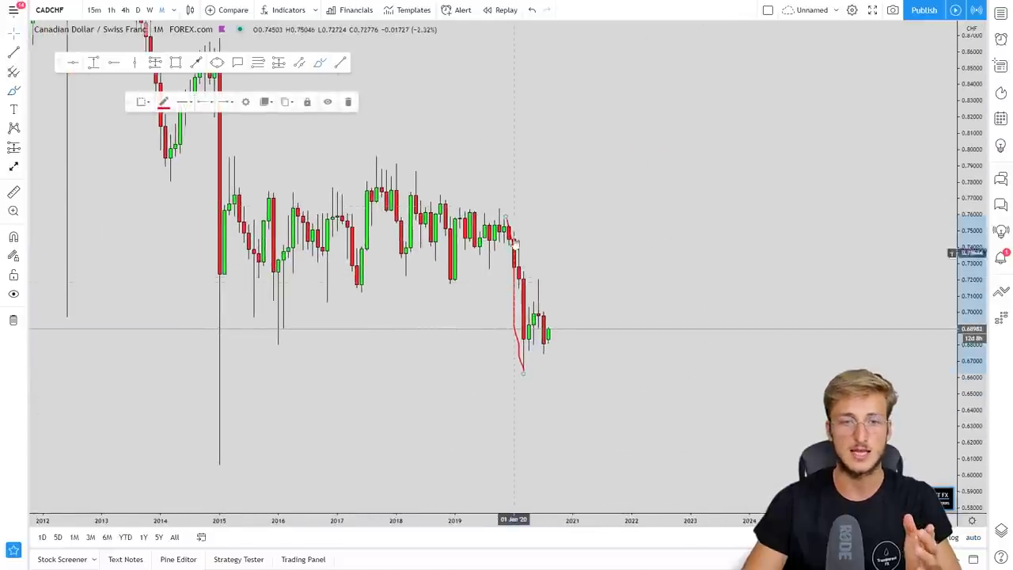
pyautogui.click(348, 101)
pyautogui.click(259, 62)
pyautogui.click(504, 219)
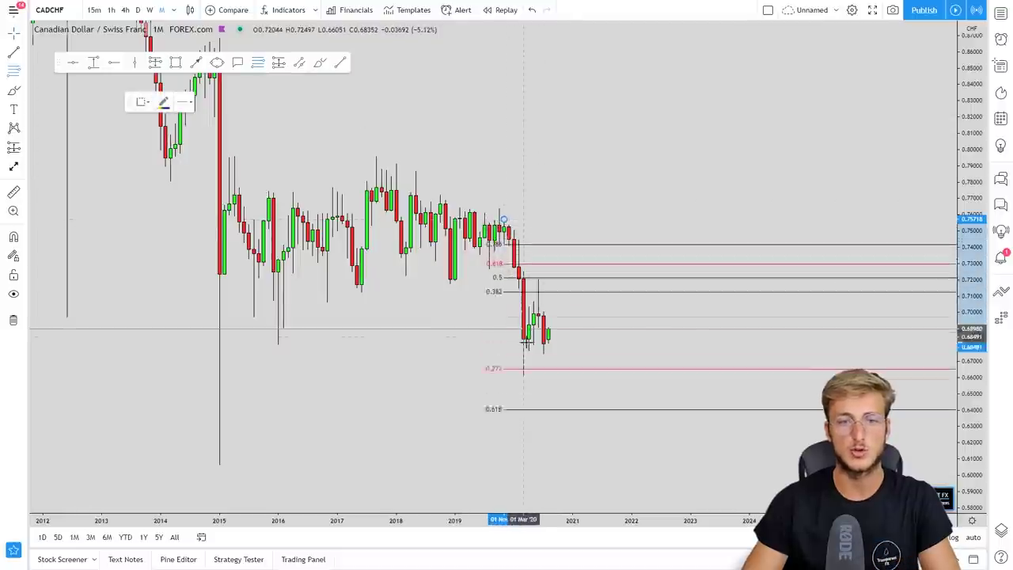
pyautogui.click(527, 375)
pyautogui.click(583, 373)
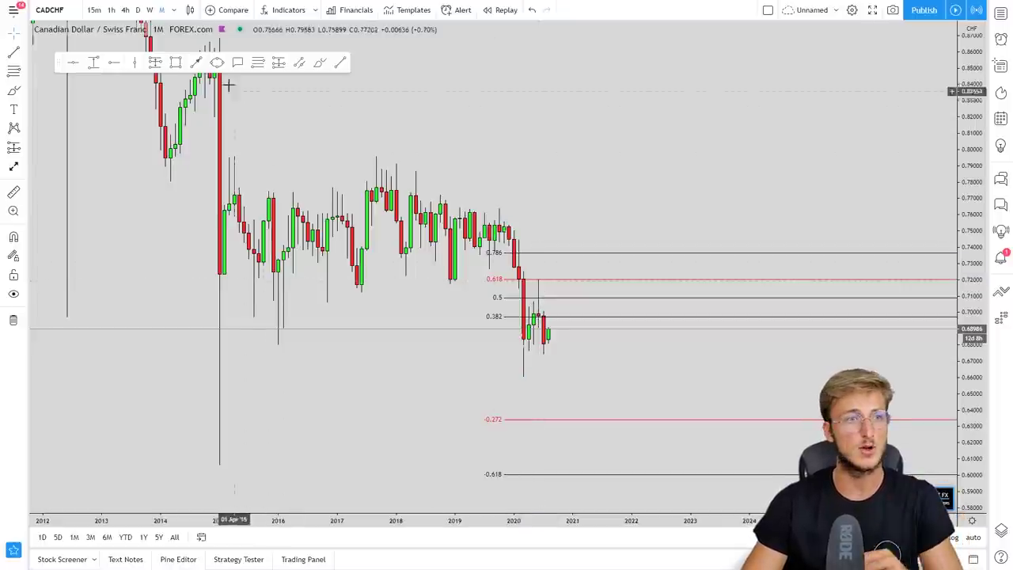
# Step: Draw a thin rectangle along the 0.618 level from the 2019 low past 2021
pyautogui.click(176, 62)
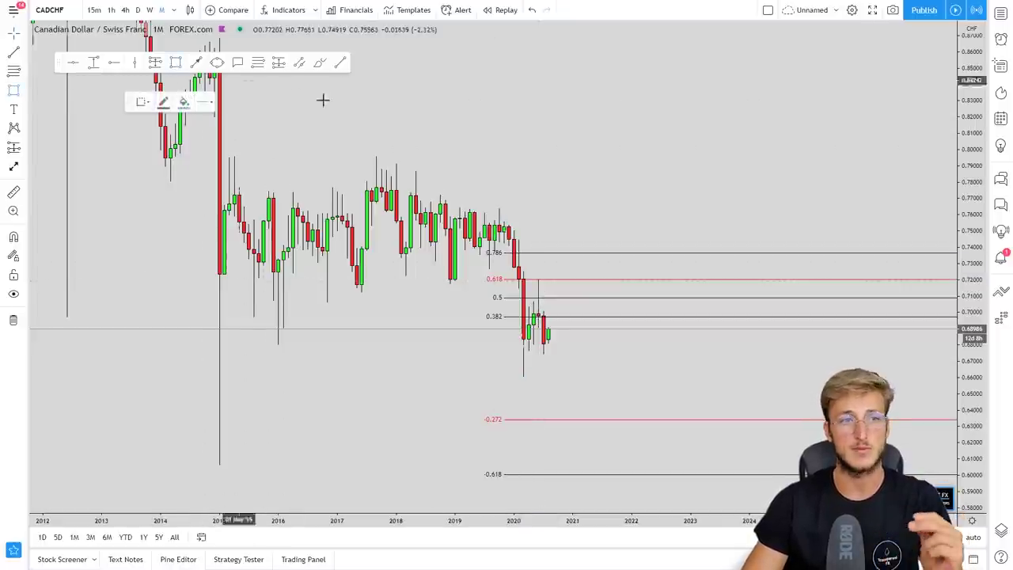
pyautogui.click(448, 283)
pyautogui.click(636, 279)
# Step: Circle the zone start and the 2020 retest in red, then delete both circles
pyautogui.click(549, 255)
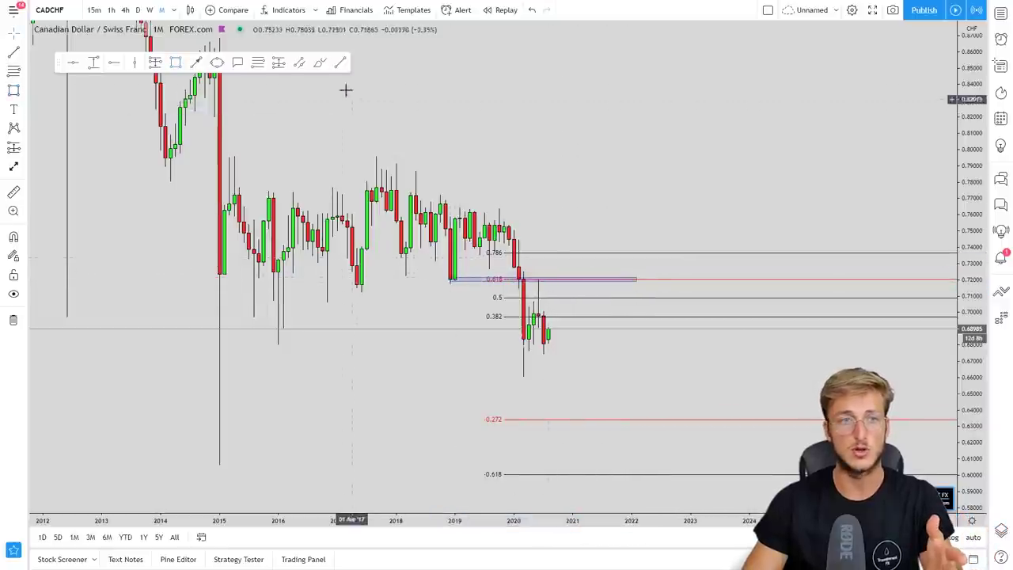
pyautogui.moveTo(458, 272)
pyautogui.mouseDown()
pyautogui.moveTo(442, 280)
pyautogui.moveTo(459, 274)
pyautogui.mouseUp()
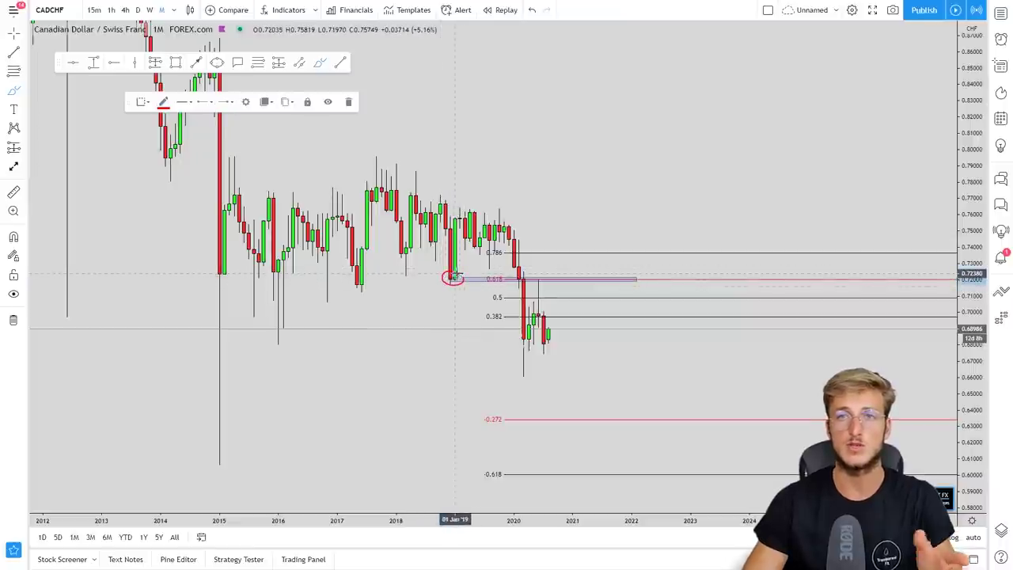
pyautogui.moveTo(546, 273)
pyautogui.mouseDown()
pyautogui.moveTo(529, 283)
pyautogui.moveTo(544, 273)
pyautogui.mouseUp()
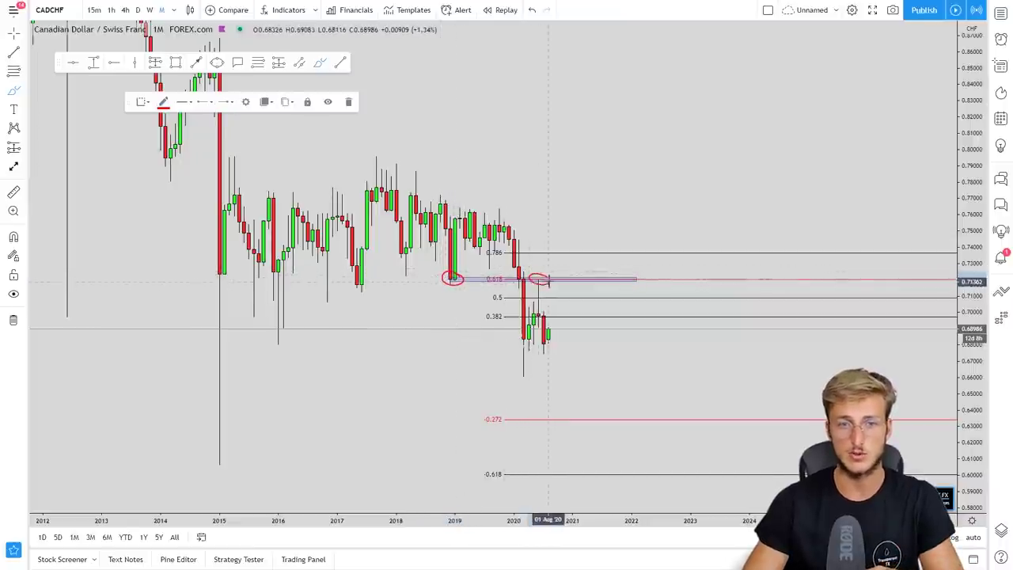
pyautogui.click(349, 102)
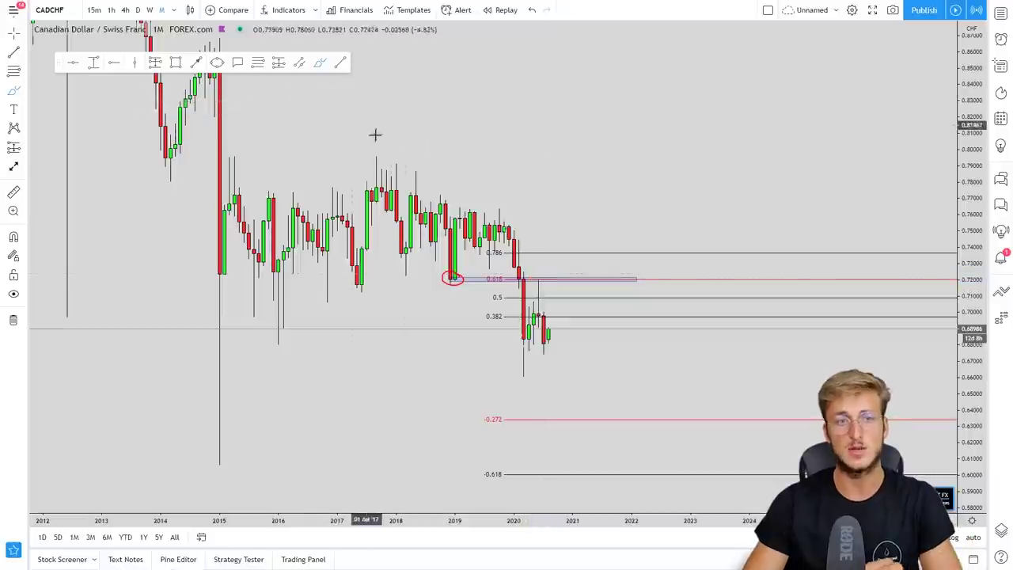
pyautogui.click(445, 276)
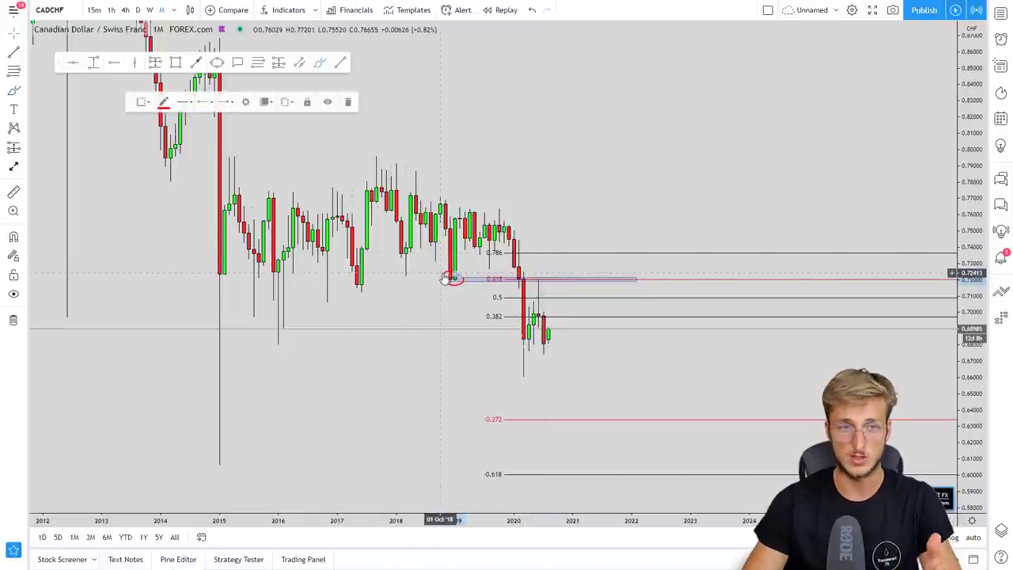
pyautogui.click(350, 102)
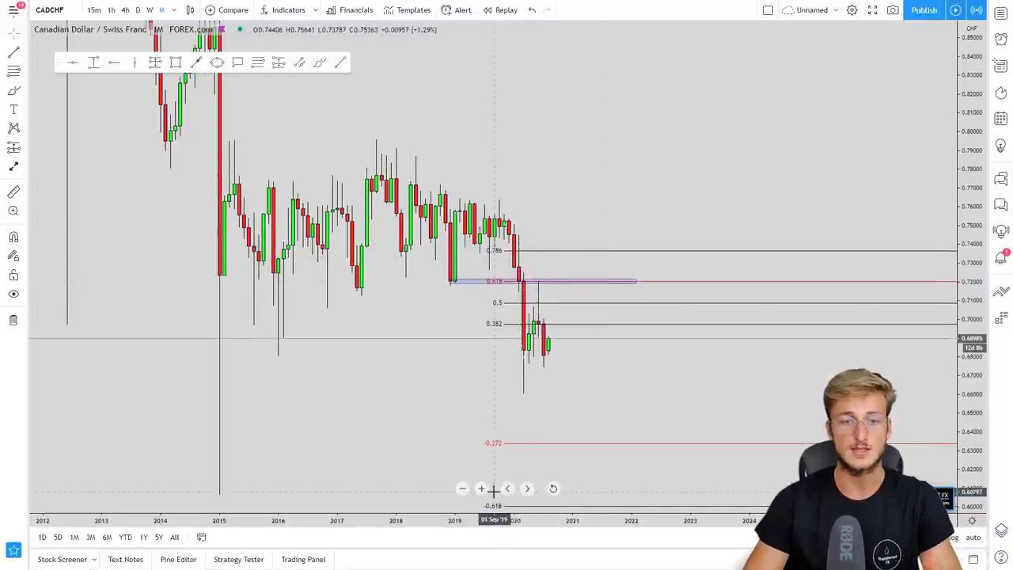
# Step: Zoom in on recent years, loop the 2020 retest in red and erase the stray line
pyautogui.click(487, 488)
pyautogui.click(320, 62)
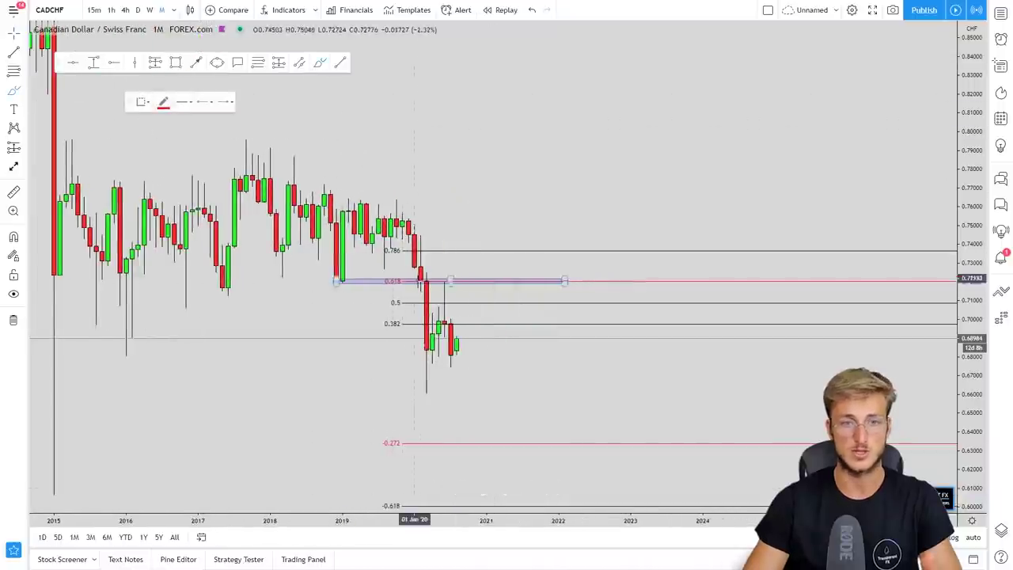
pyautogui.moveTo(437, 282)
pyautogui.mouseDown()
pyautogui.moveTo(449, 281)
pyautogui.moveTo(456, 356)
pyautogui.mouseUp()
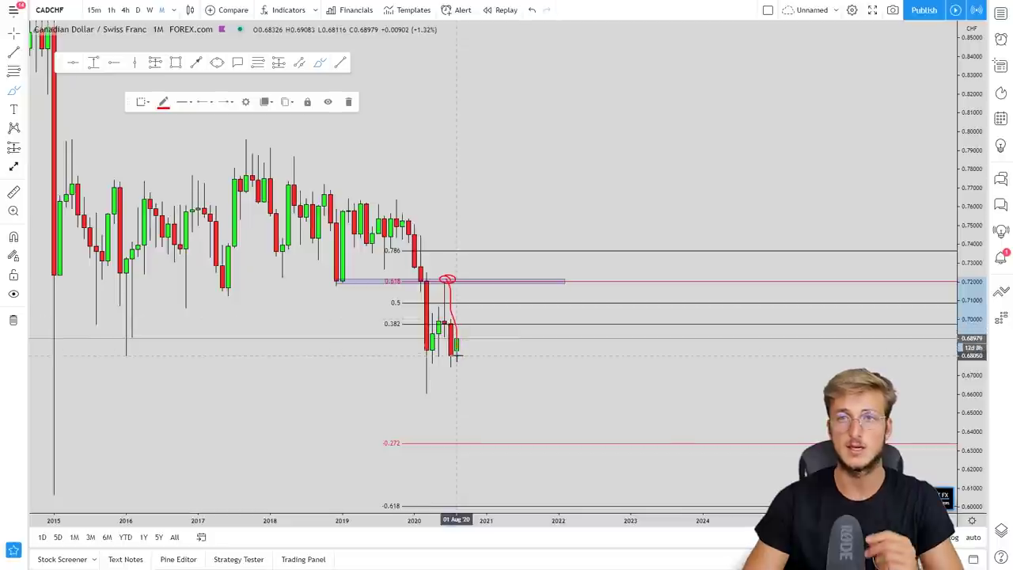
pyautogui.click(348, 101)
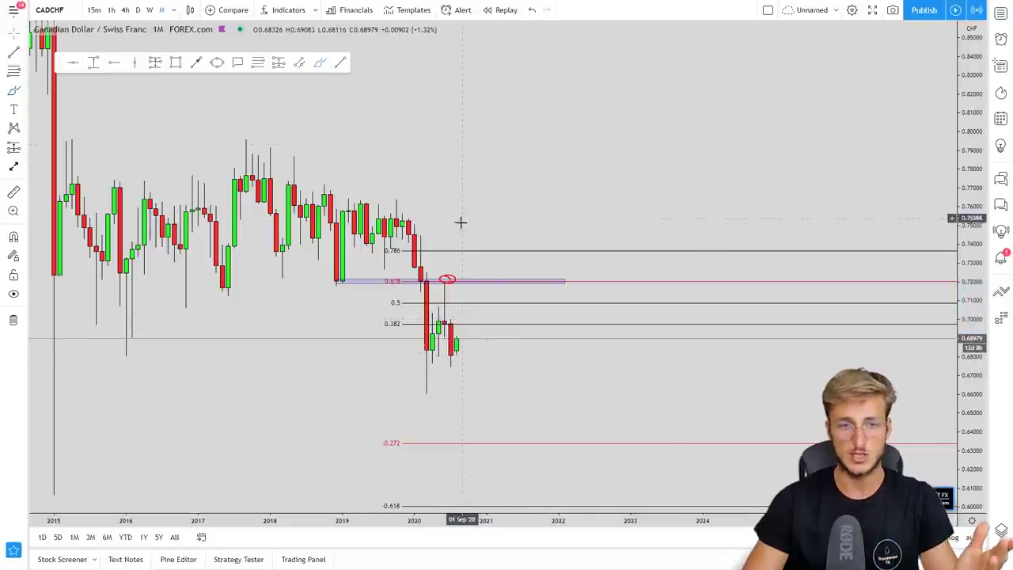
# Step: Delete the red circle at the 0.618 zone and the Fibonacci retracement
pyautogui.click(448, 278)
pyautogui.click(448, 277)
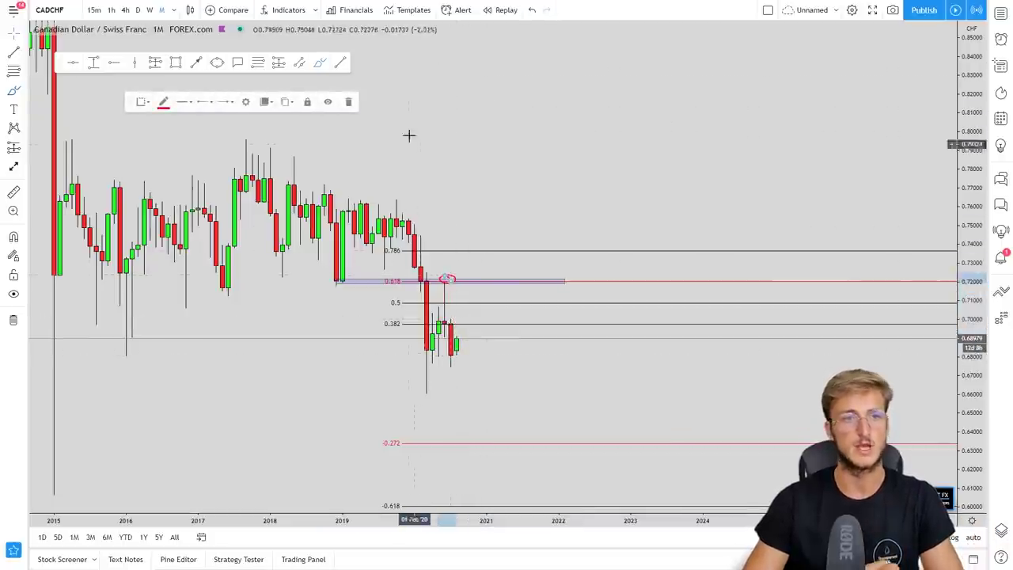
pyautogui.press('Delete')
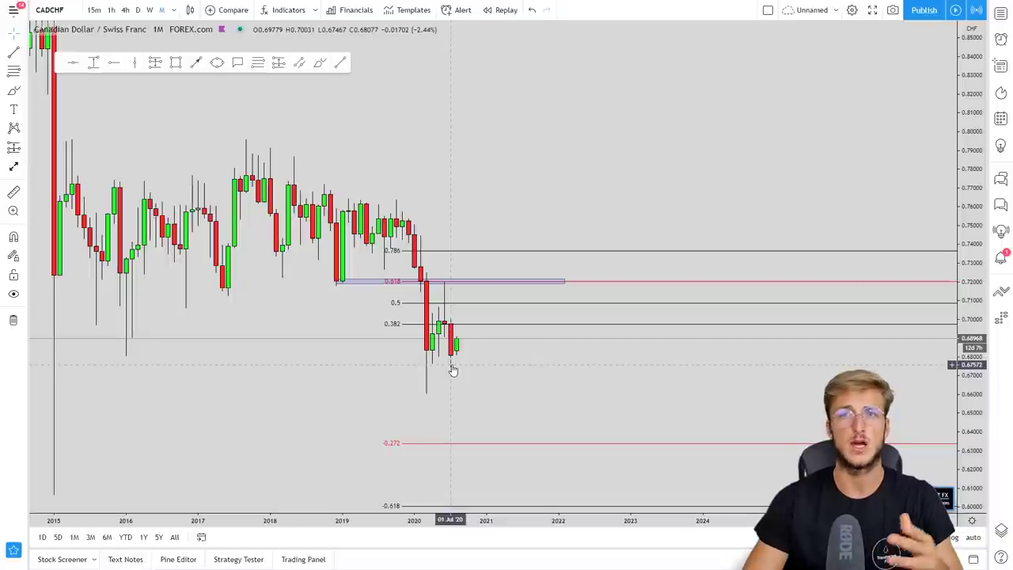
pyautogui.click(471, 324)
pyautogui.click(307, 101)
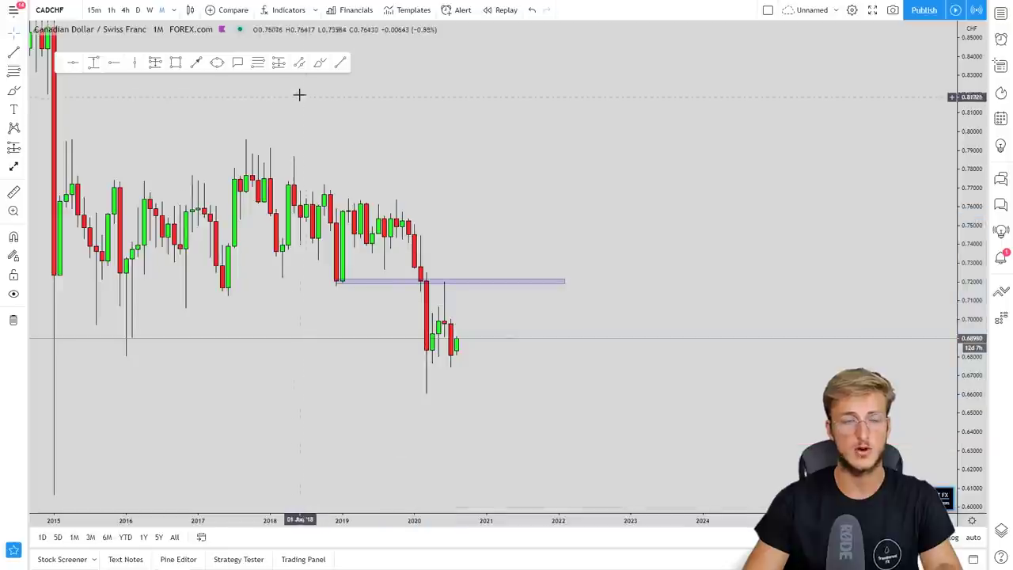
# Step: Switch the chart to weekly candles and reset the view
pyautogui.click(150, 10)
pyautogui.rightClick(797, 340)
pyautogui.click(827, 348)
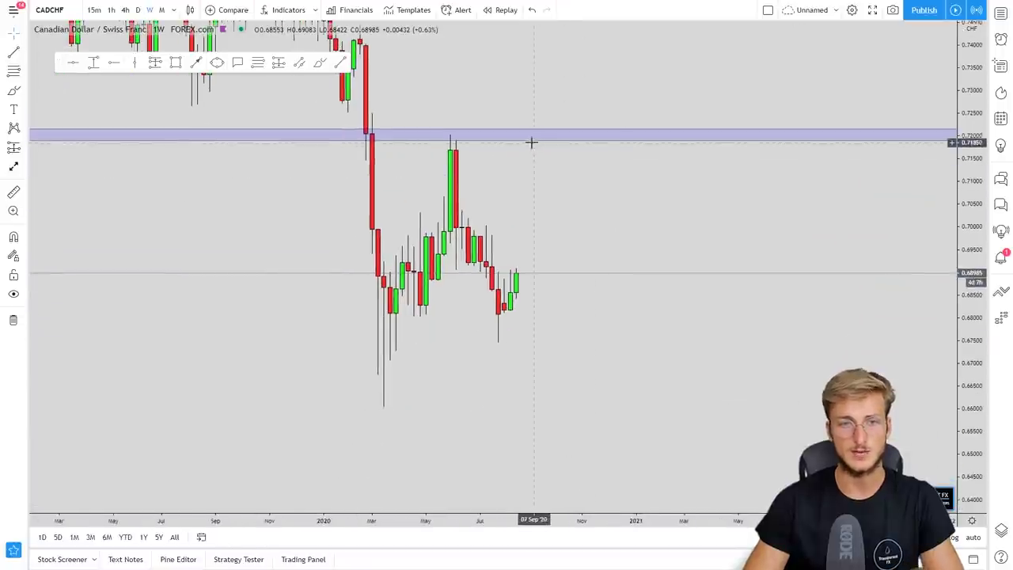
# Step: Circle the retest high in red and trace the drop, then remove those strokes
pyautogui.click(319, 62)
pyautogui.moveTo(457, 140)
pyautogui.mouseDown()
pyautogui.moveTo(441, 140)
pyautogui.moveTo(454, 136)
pyautogui.moveTo(495, 329)
pyautogui.mouseUp()
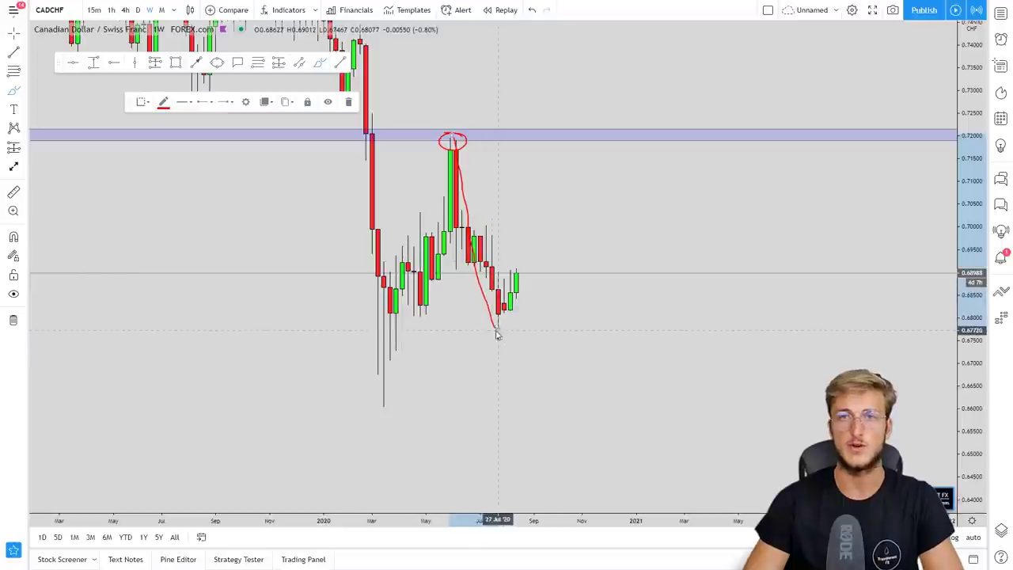
pyautogui.hotkey('ctrl', 'z')
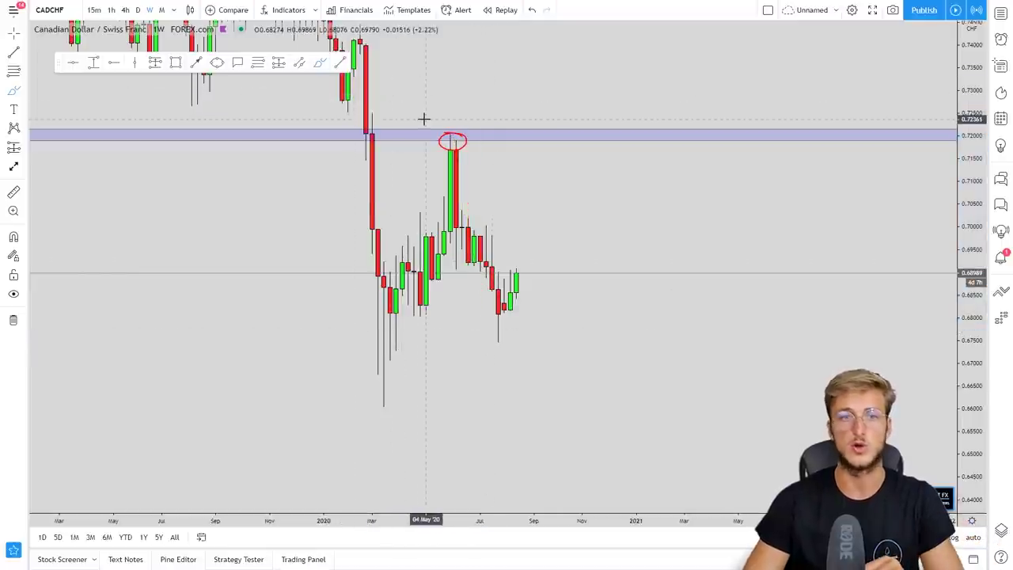
pyautogui.click(452, 136)
pyautogui.click(350, 103)
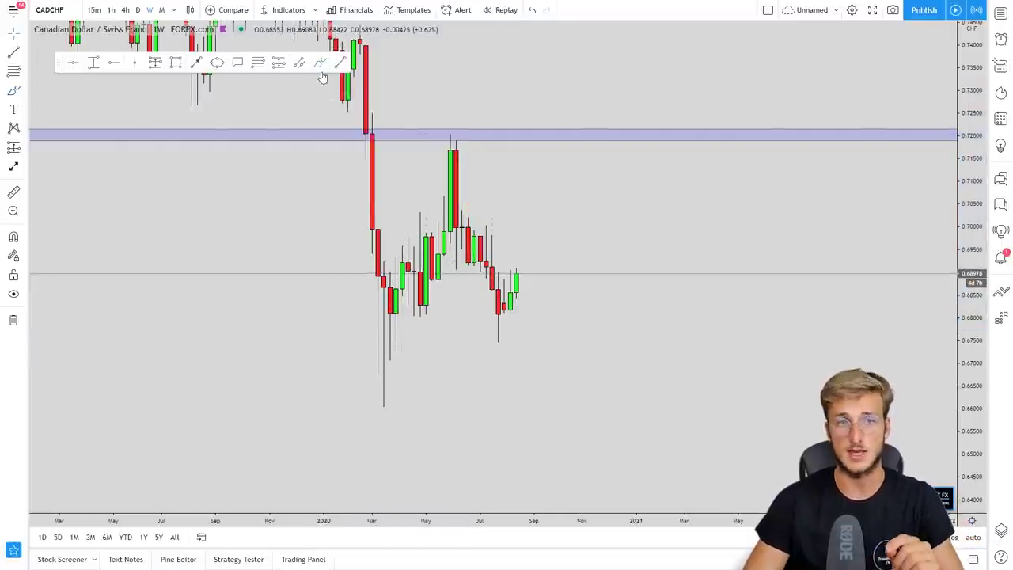
pyautogui.moveTo(516, 296); pyautogui.dragTo(518, 269)
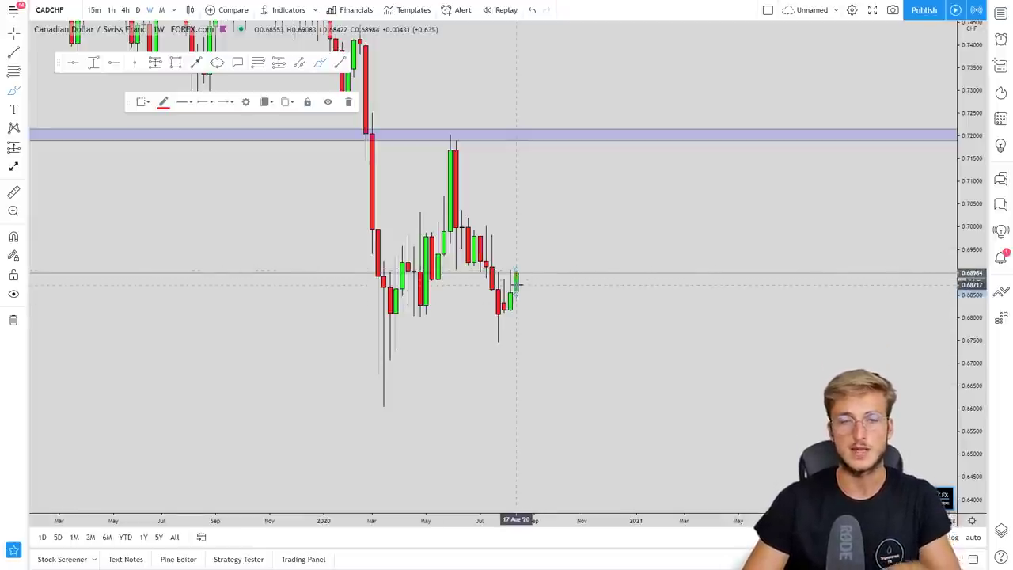
pyautogui.click(348, 101)
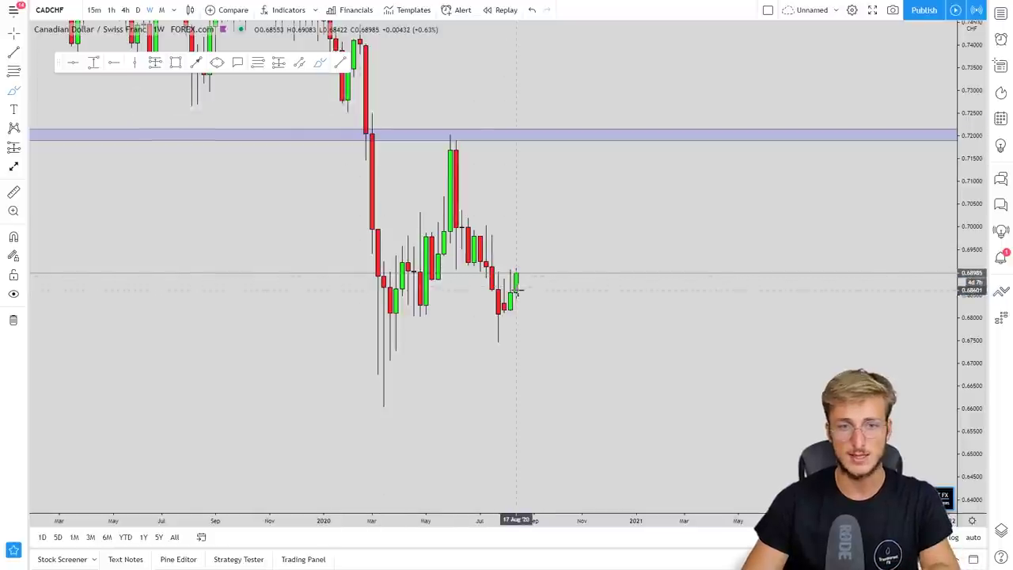
# Step: Loop the latest weekly candles in red, then delete the loop
pyautogui.moveTo(519, 292)
pyautogui.mouseDown()
pyautogui.moveTo(512, 273)
pyautogui.moveTo(517, 311)
pyautogui.mouseUp()
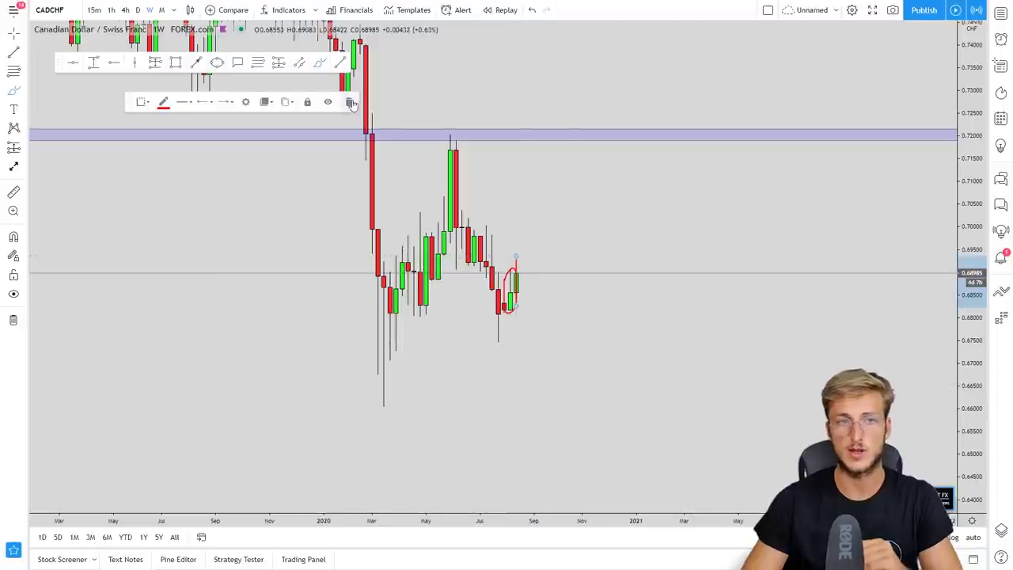
pyautogui.click(559, 294)
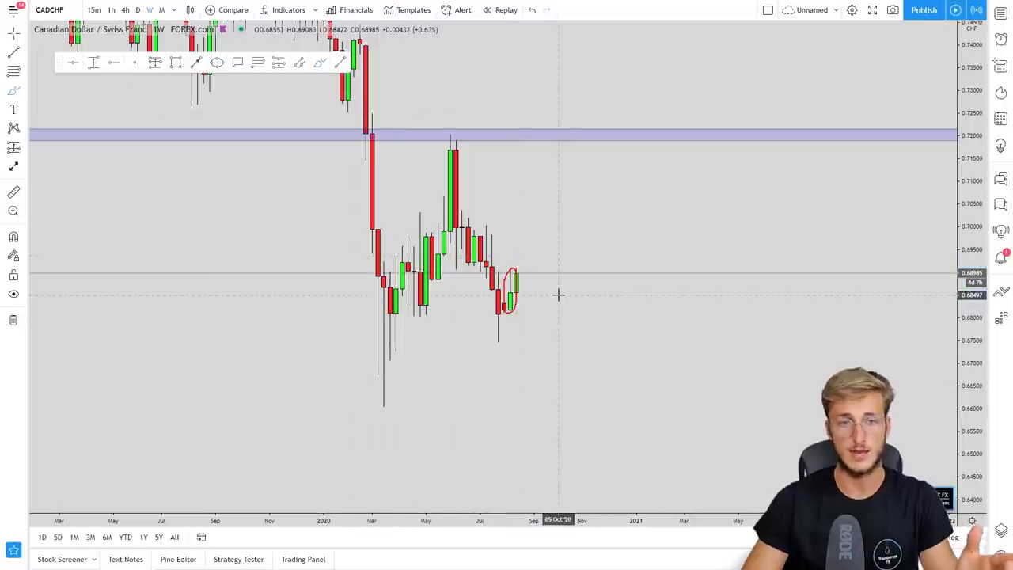
pyautogui.click(516, 300)
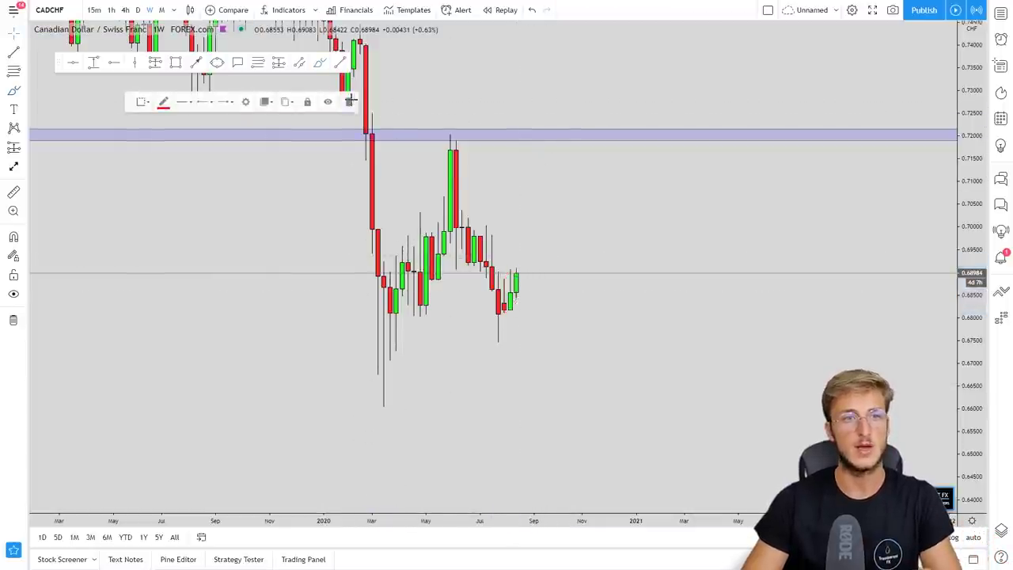
pyautogui.click(355, 103)
pyautogui.click(177, 63)
# Step: Draw a green box from about 0.665 to 0.687 ahead of price
pyautogui.moveTo(606, 385); pyautogui.dragTo(630, 285)
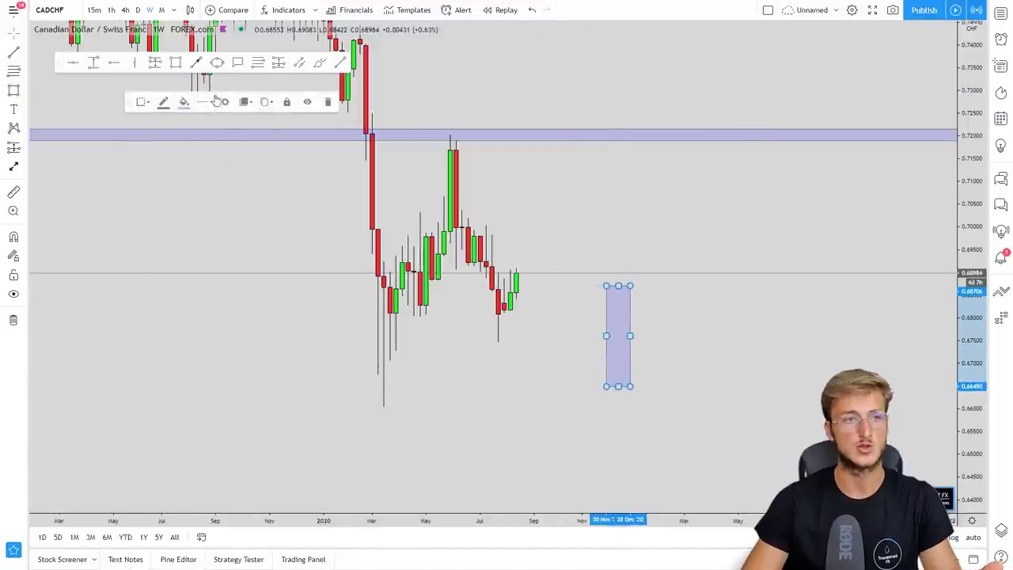
pyautogui.click(184, 102)
pyautogui.click(220, 130)
pyautogui.click(248, 86)
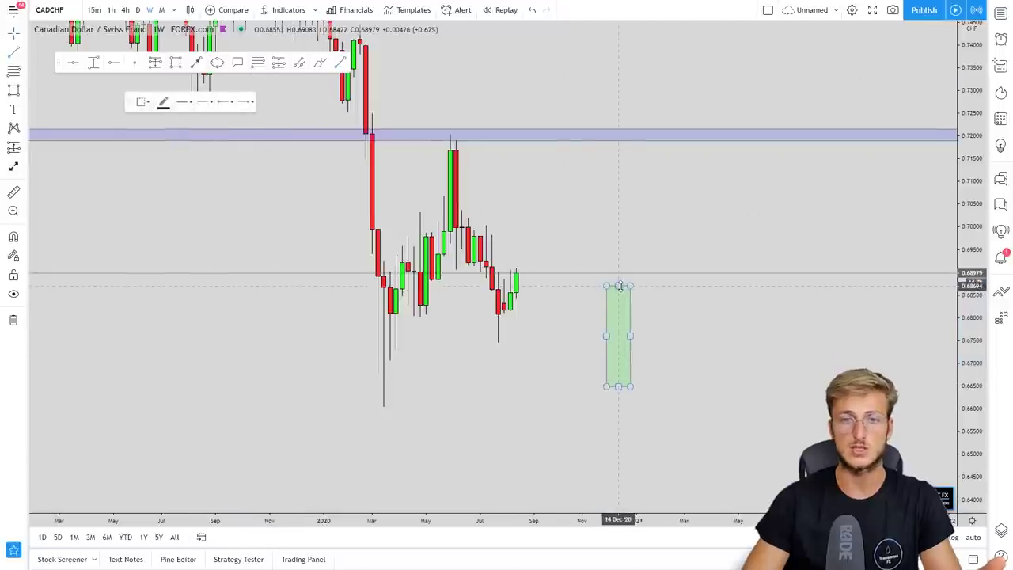
# Step: Add a black wick from the box top up to about 0.715; try and delete a red stroke
pyautogui.moveTo(619, 285); pyautogui.dragTo(618, 159)
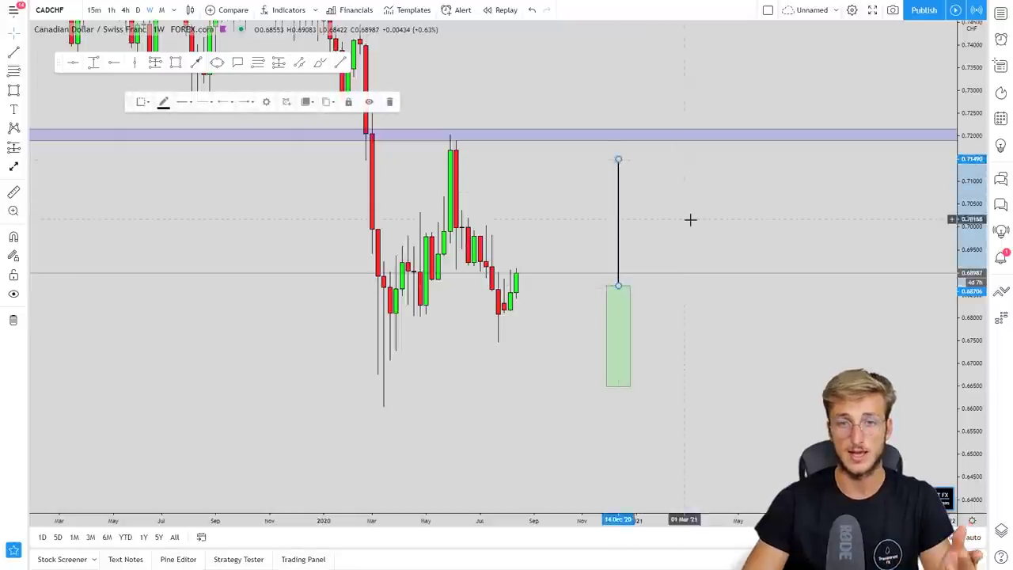
pyautogui.click(320, 62)
pyautogui.moveTo(638, 295); pyautogui.dragTo(650, 162)
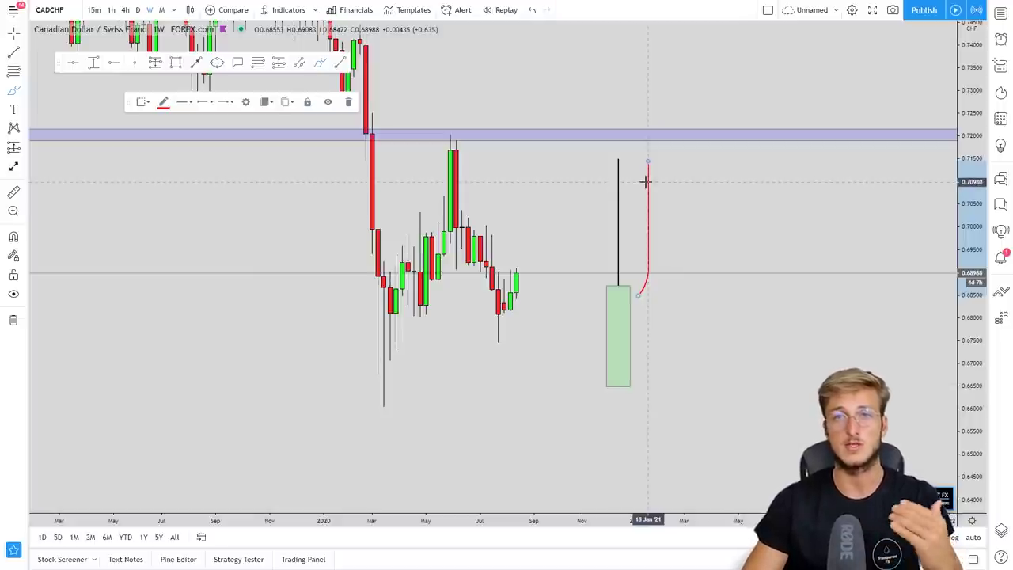
pyautogui.click(349, 102)
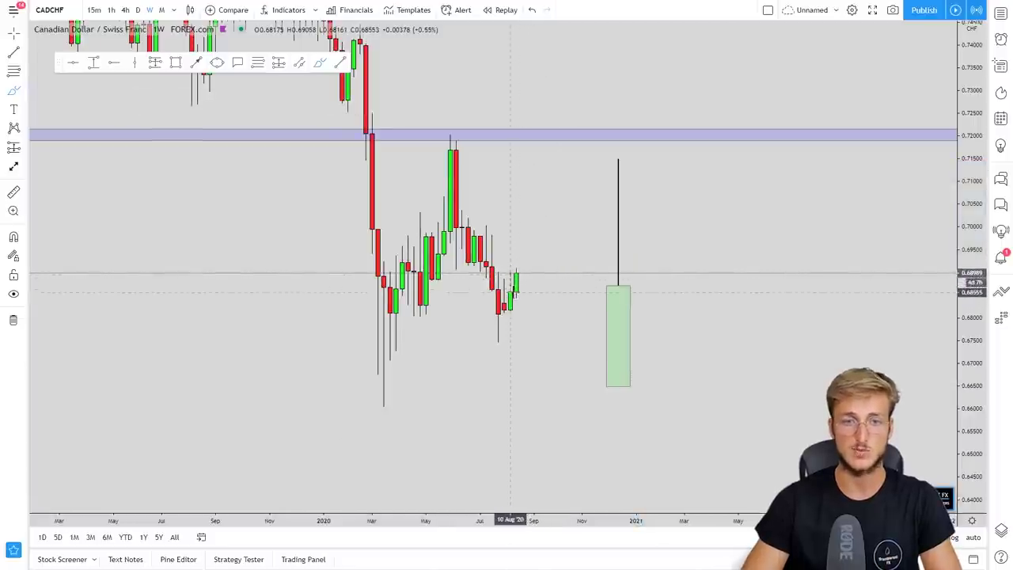
# Step: Sketch red projection paths rising into the purple zone, then delete them
pyautogui.click(514, 273)
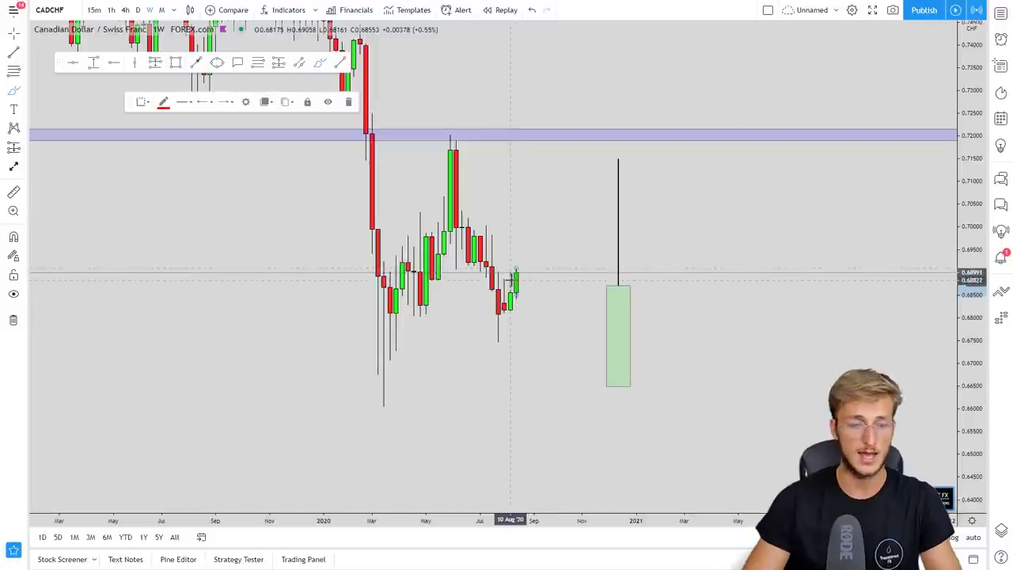
pyautogui.click(570, 174)
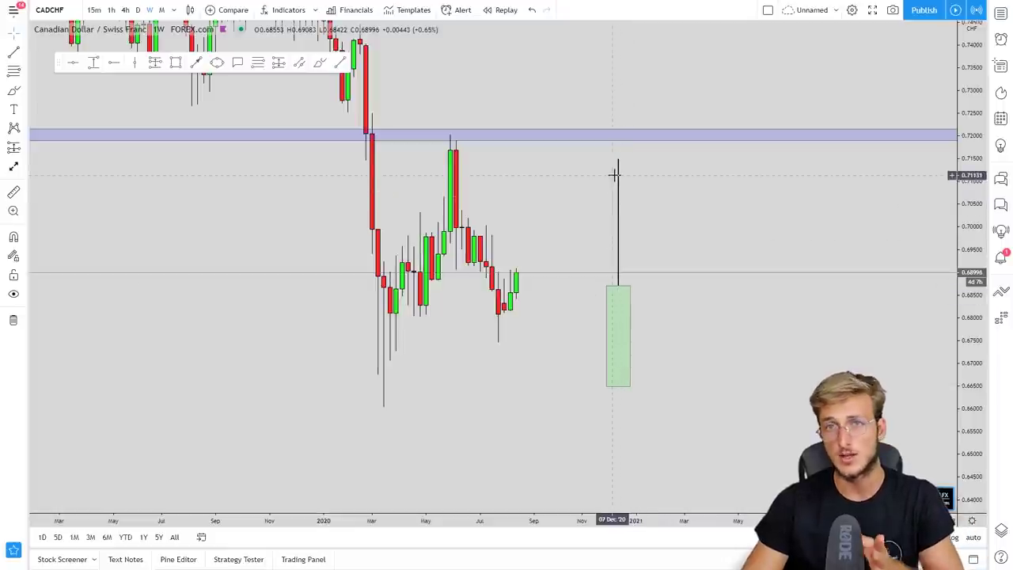
pyautogui.click(321, 62)
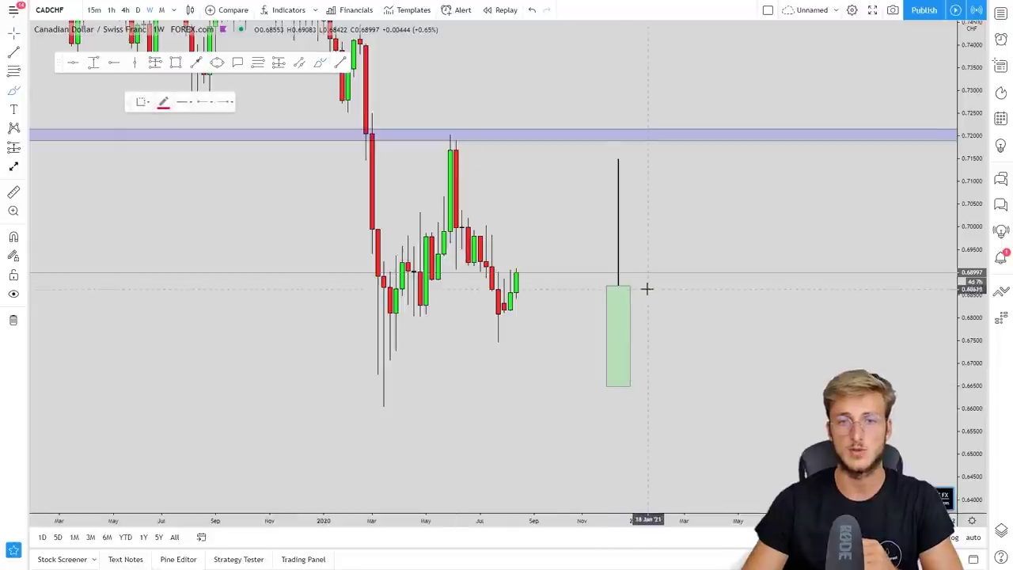
pyautogui.moveTo(648, 286); pyautogui.dragTo(651, 166)
pyautogui.click(348, 102)
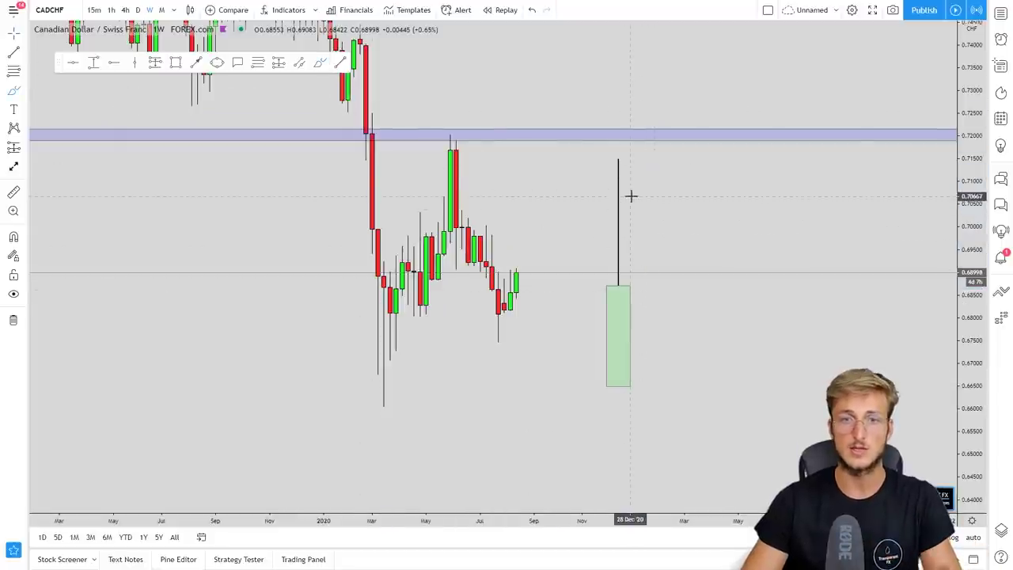
pyautogui.moveTo(660, 336)
pyautogui.mouseDown()
pyautogui.moveTo(670, 158)
pyautogui.moveTo(719, 276)
pyautogui.mouseUp()
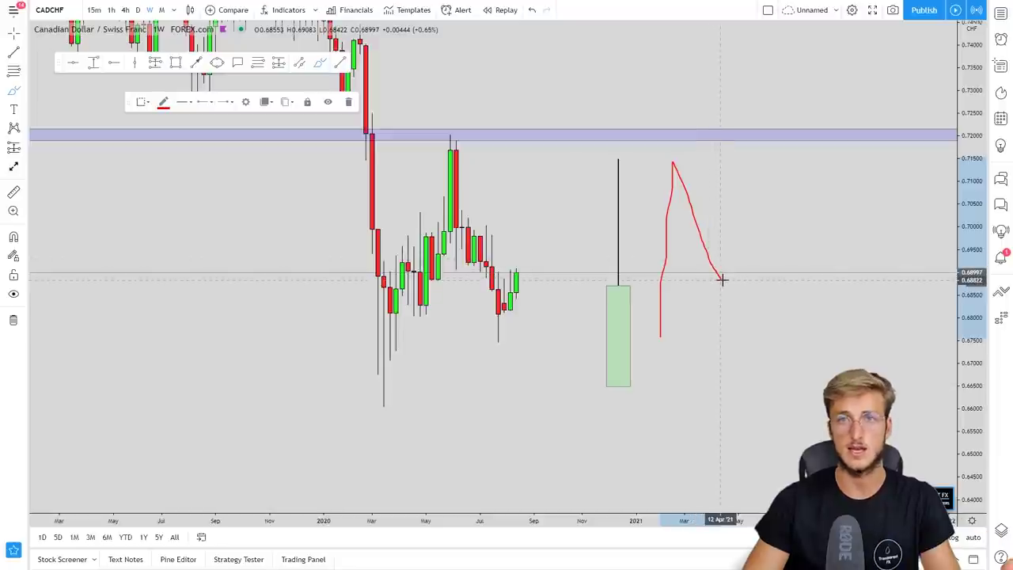
pyautogui.moveTo(722, 268); pyautogui.dragTo(731, 106)
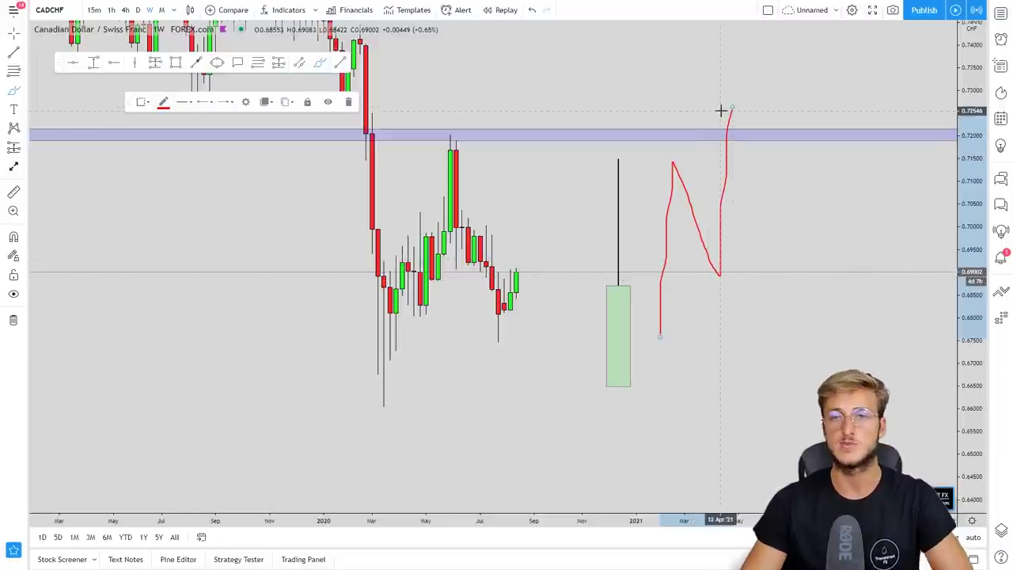
pyautogui.click(348, 101)
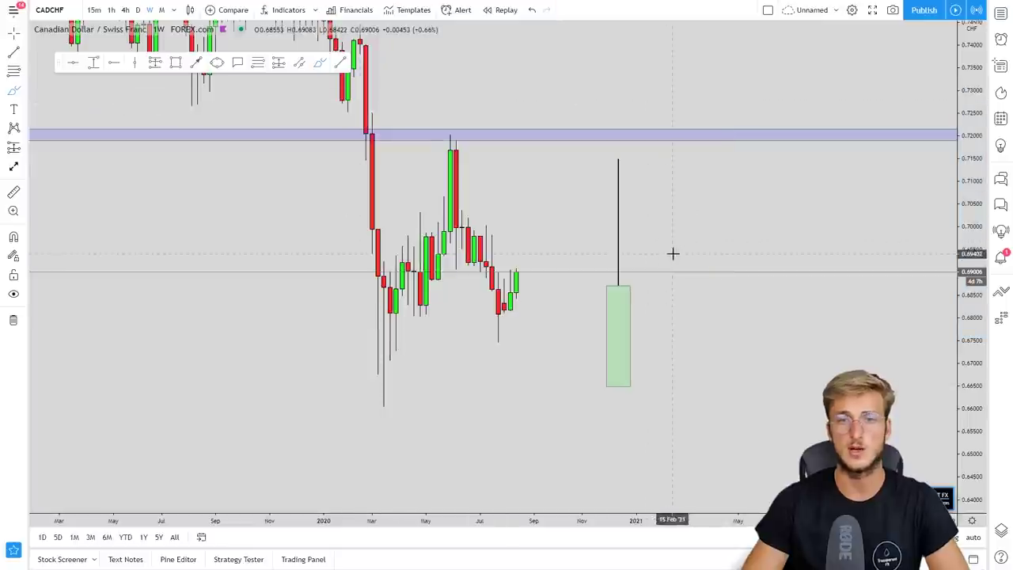
# Step: Delete the black wick line and green box, and switch to daily candles
pyautogui.click(619, 204)
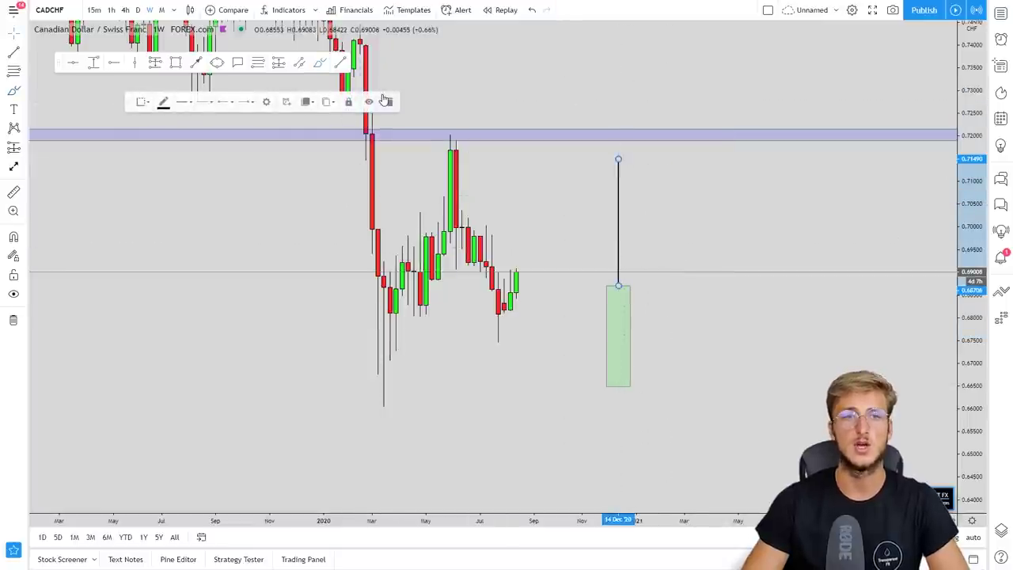
pyautogui.click(386, 102)
pyautogui.click(615, 292)
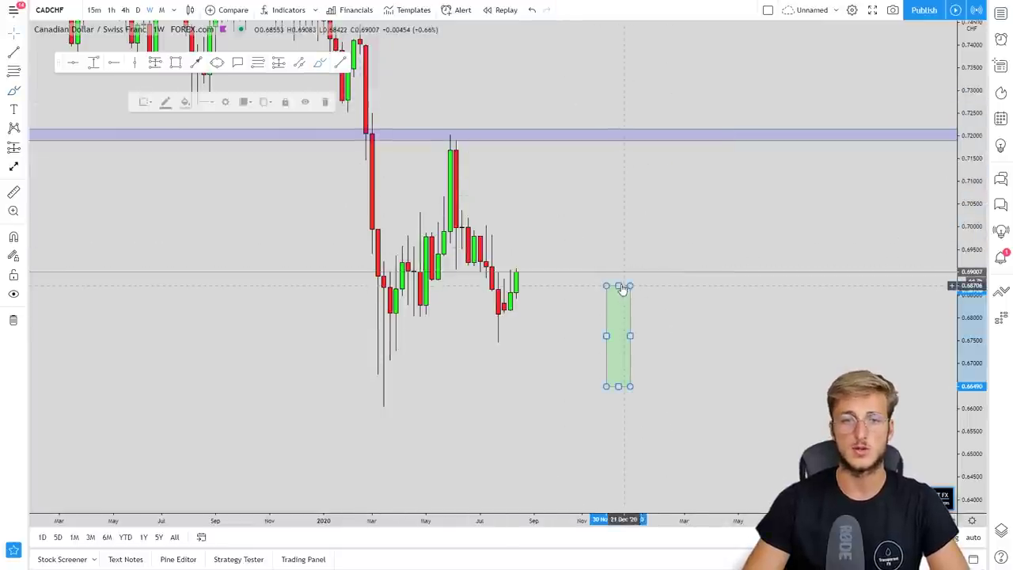
pyautogui.click(329, 104)
pyautogui.click(137, 9)
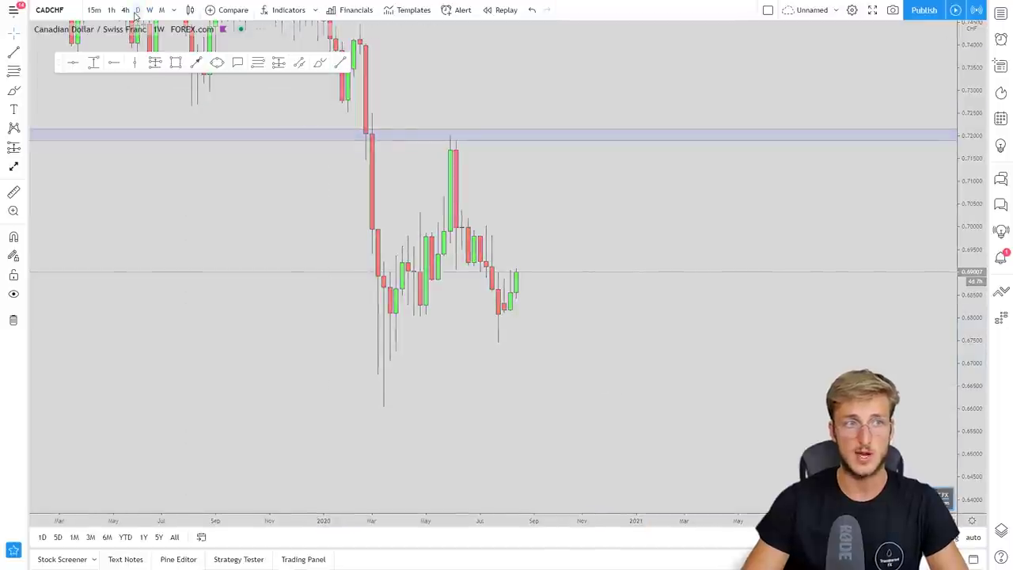
# Step: Shift the daily chart, trace red swings and a rise from the last candle, then delete them
pyautogui.moveTo(972, 475); pyautogui.dragTo(839, 305)
pyautogui.click(320, 62)
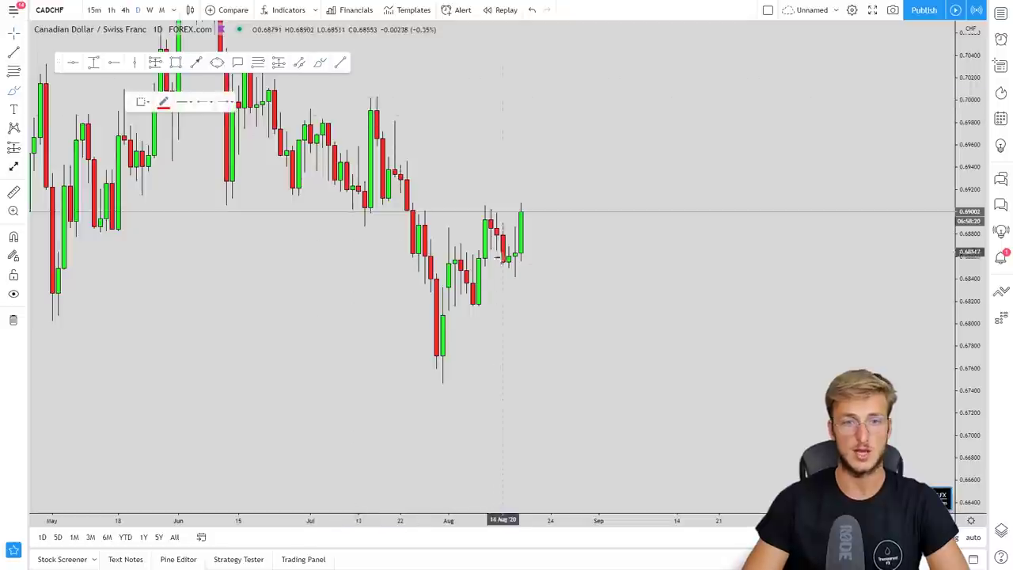
pyautogui.moveTo(477, 311)
pyautogui.mouseDown()
pyautogui.moveTo(481, 231)
pyautogui.moveTo(492, 225)
pyautogui.moveTo(509, 258)
pyautogui.mouseUp()
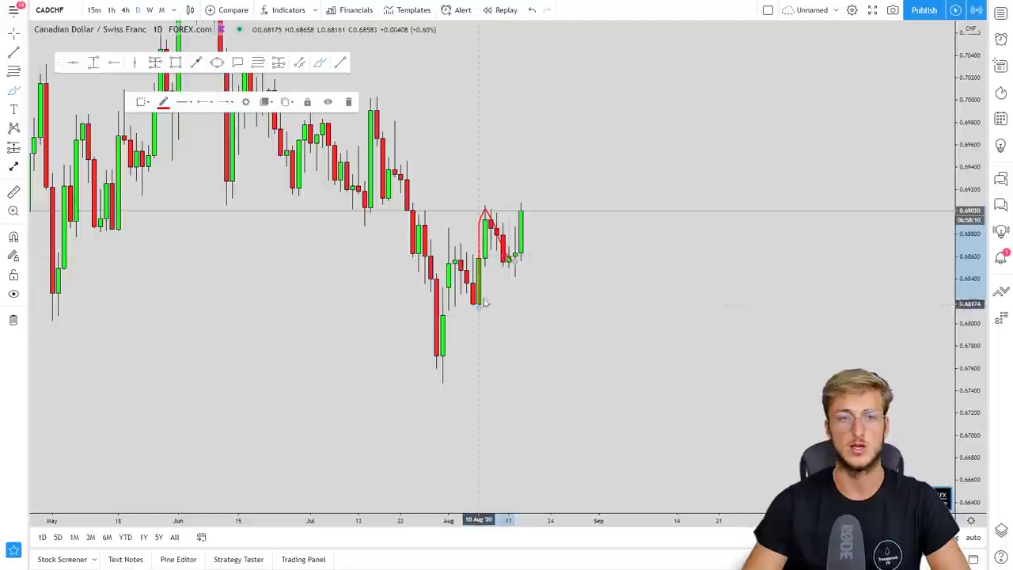
pyautogui.moveTo(510, 264); pyautogui.dragTo(527, 179)
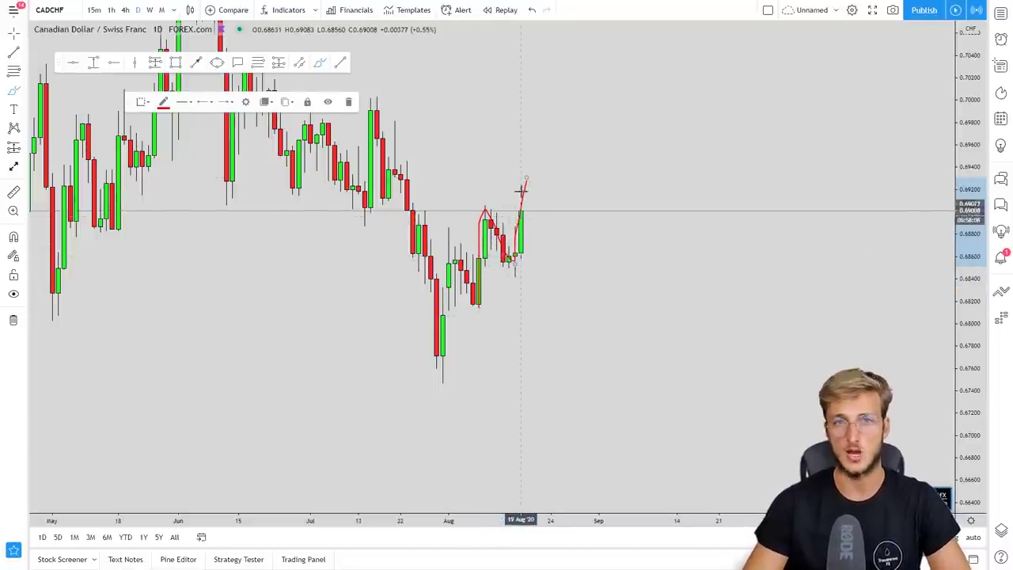
pyautogui.click(348, 102)
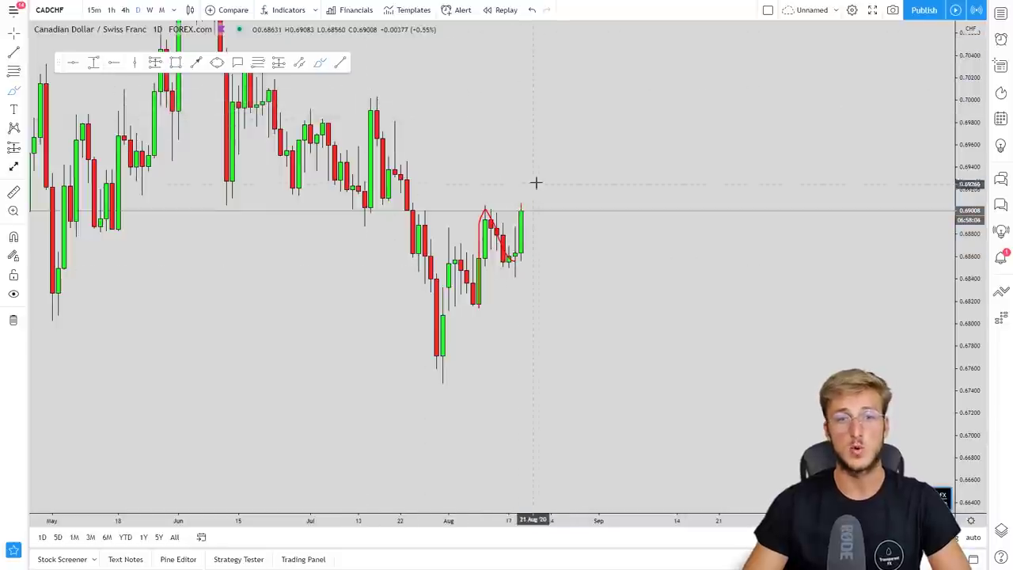
pyautogui.click(483, 212)
pyautogui.click(348, 102)
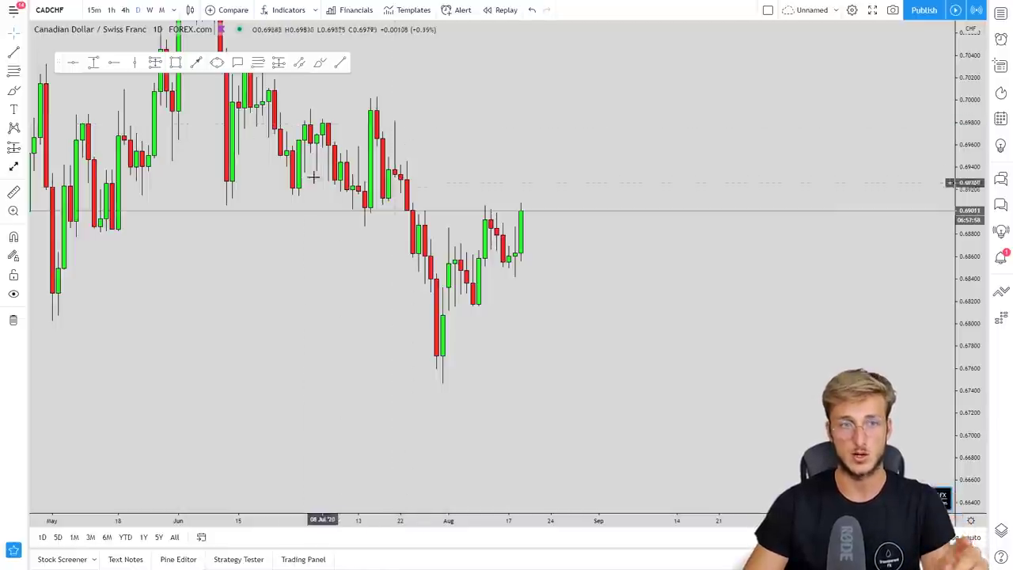
# Step: Trace a red path to the August low and a zigzag projection, then delete them
pyautogui.click(321, 63)
pyautogui.moveTo(413, 202)
pyautogui.mouseDown()
pyautogui.moveTo(436, 356)
pyautogui.moveTo(451, 238)
pyautogui.moveTo(475, 314)
pyautogui.moveTo(485, 204)
pyautogui.moveTo(499, 203)
pyautogui.mouseUp()
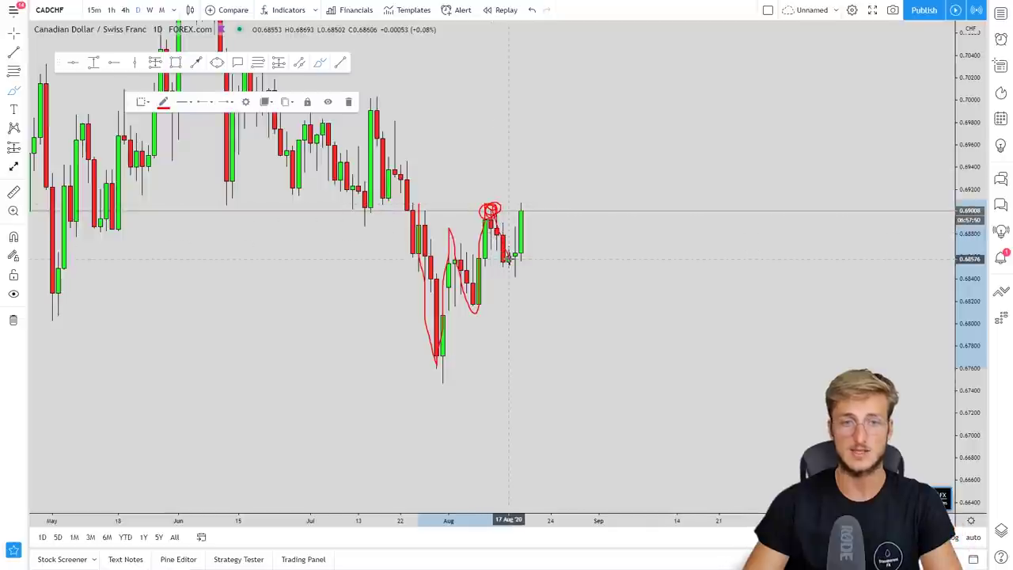
pyautogui.press('Delete')
pyautogui.moveTo(661, 146)
pyautogui.mouseDown()
pyautogui.moveTo(696, 272)
pyautogui.moveTo(718, 208)
pyautogui.mouseUp()
pyautogui.moveTo(771, 170)
pyautogui.mouseDown()
pyautogui.moveTo(774, 152)
pyautogui.moveTo(795, 180)
pyautogui.mouseUp()
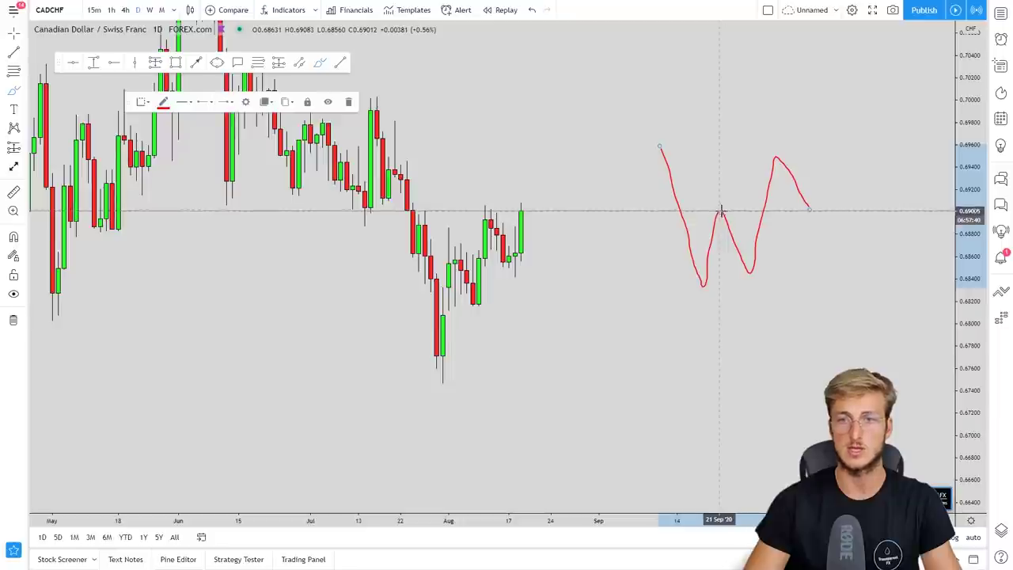
pyautogui.click(348, 101)
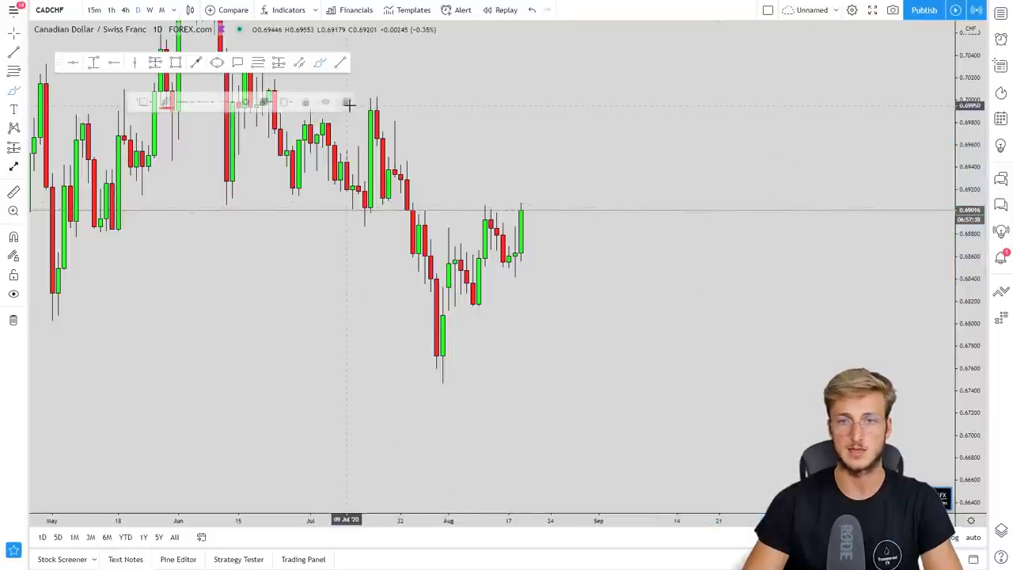
pyautogui.moveTo(484, 209); pyautogui.dragTo(509, 270)
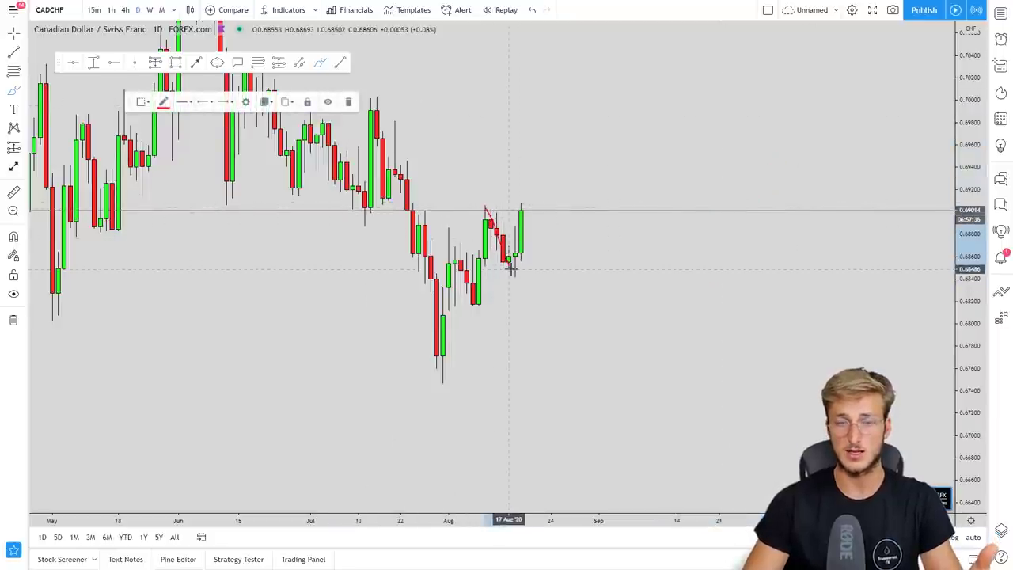
pyautogui.click(350, 102)
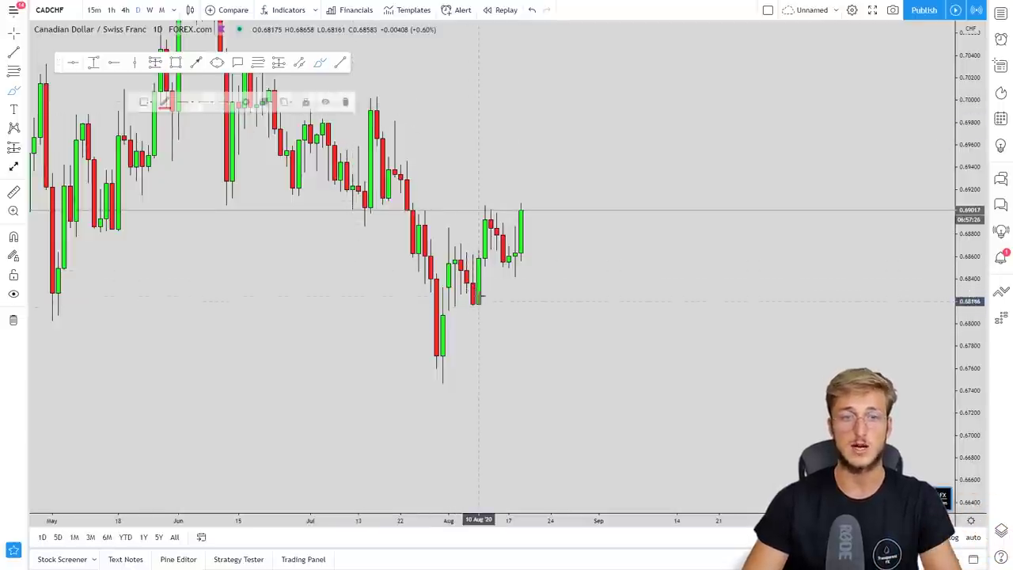
pyautogui.moveTo(486, 209); pyautogui.dragTo(509, 260)
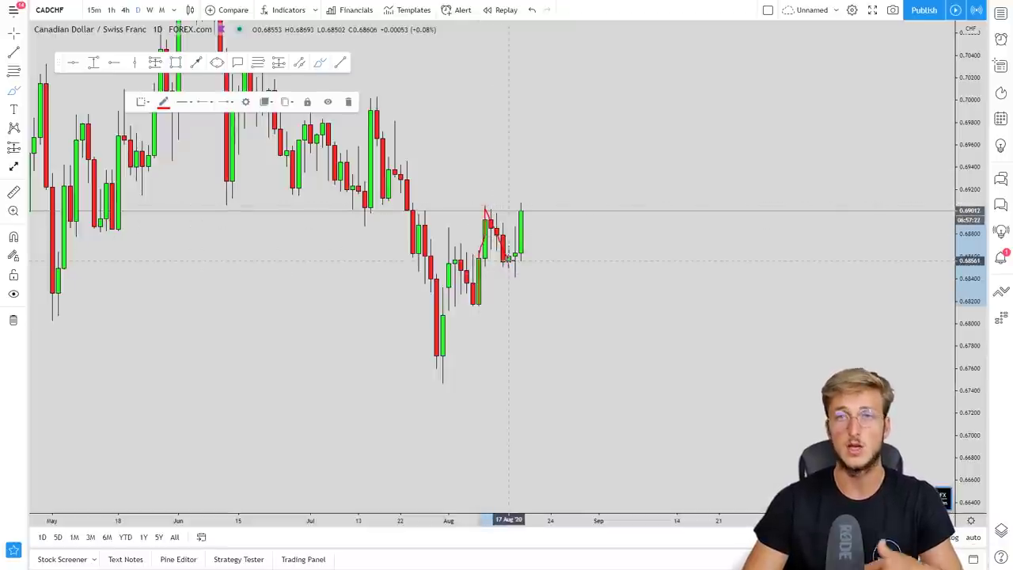
pyautogui.moveTo(509, 260)
pyautogui.mouseDown()
pyautogui.moveTo(521, 252)
pyautogui.moveTo(502, 265)
pyautogui.moveTo(514, 257)
pyautogui.moveTo(528, 183)
pyautogui.mouseUp()
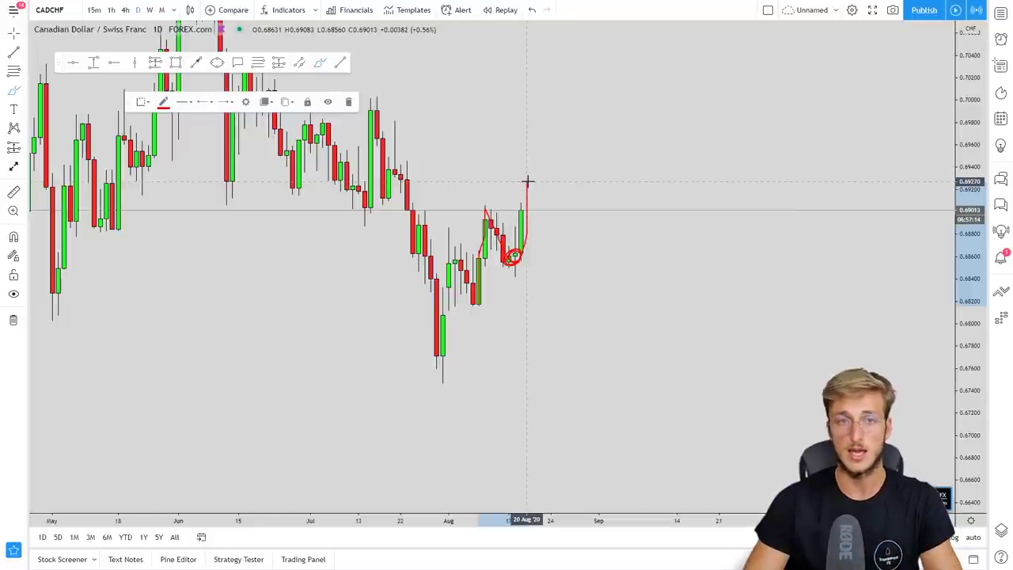
pyautogui.click(348, 102)
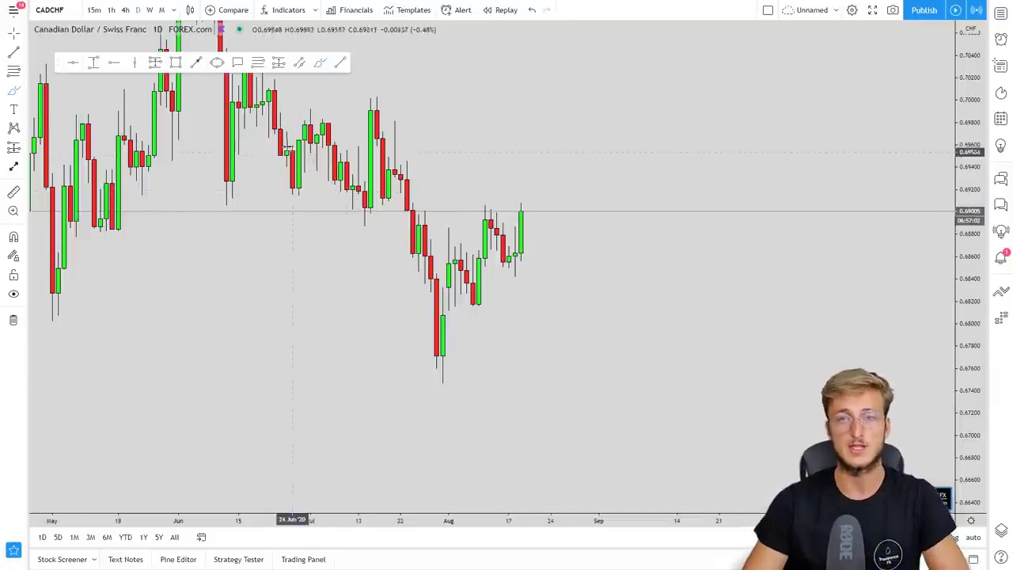
# Step: Switch the CADCHF chart to the 1W timeframe
pyautogui.click(151, 10)
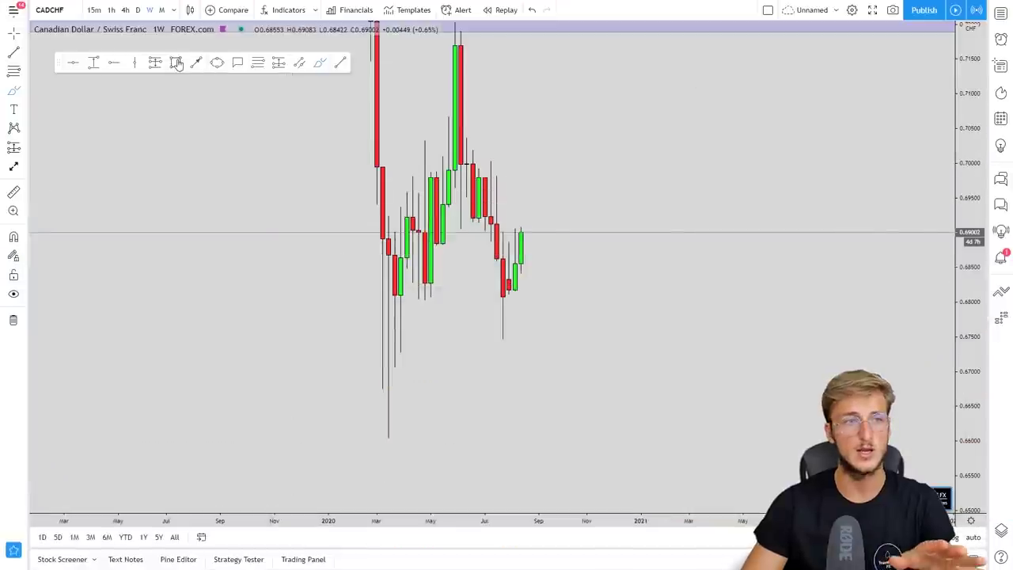
# Step: Draw a green zone rectangle at the 0.692 resistance level on the weekly chart
pyautogui.click(176, 63)
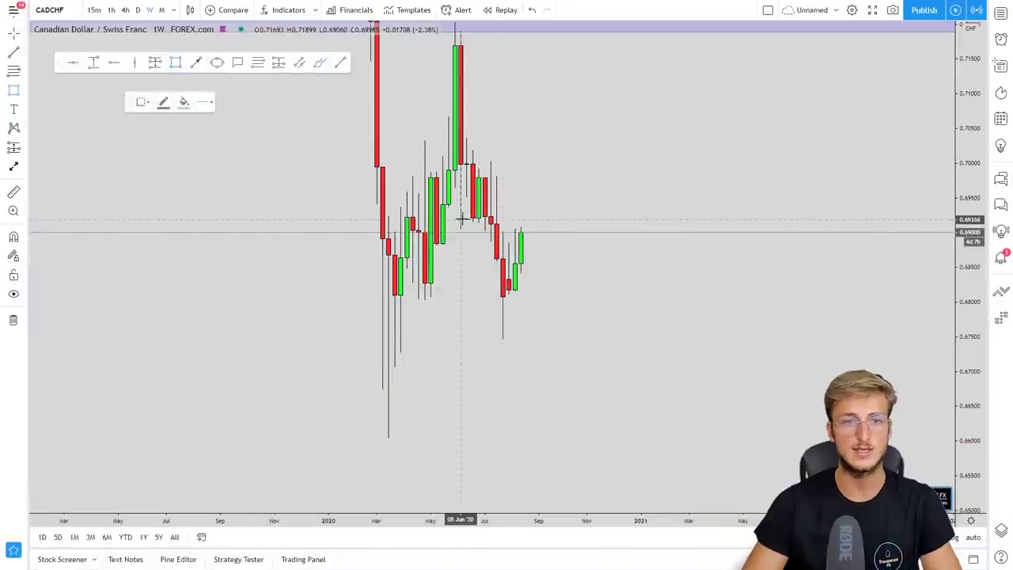
pyautogui.click(464, 220)
pyautogui.click(589, 222)
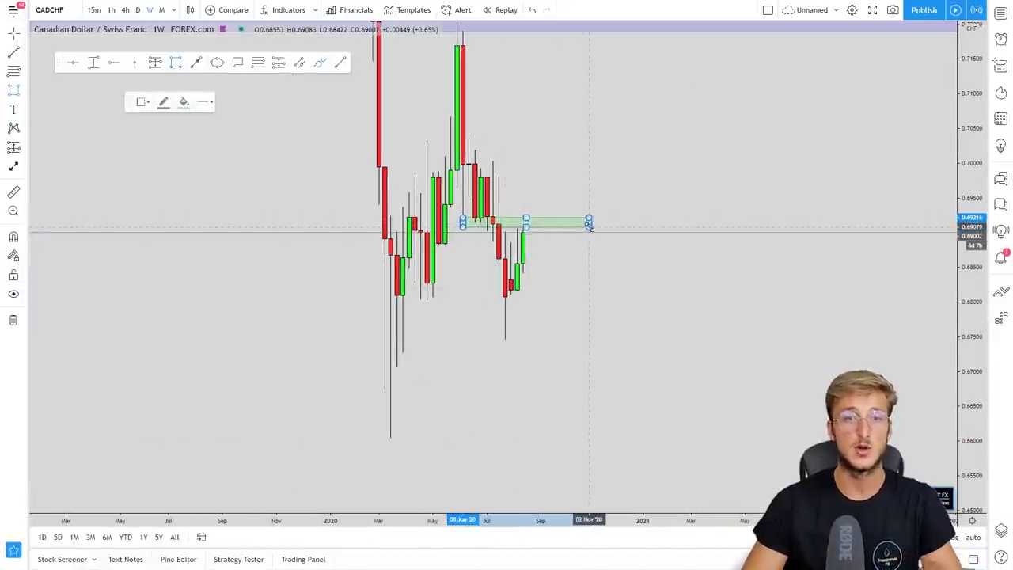
pyautogui.click(610, 262)
# Step: Circle the earlier and latest touches of the zone in red, sketch a drop, and erase each
pyautogui.click(319, 63)
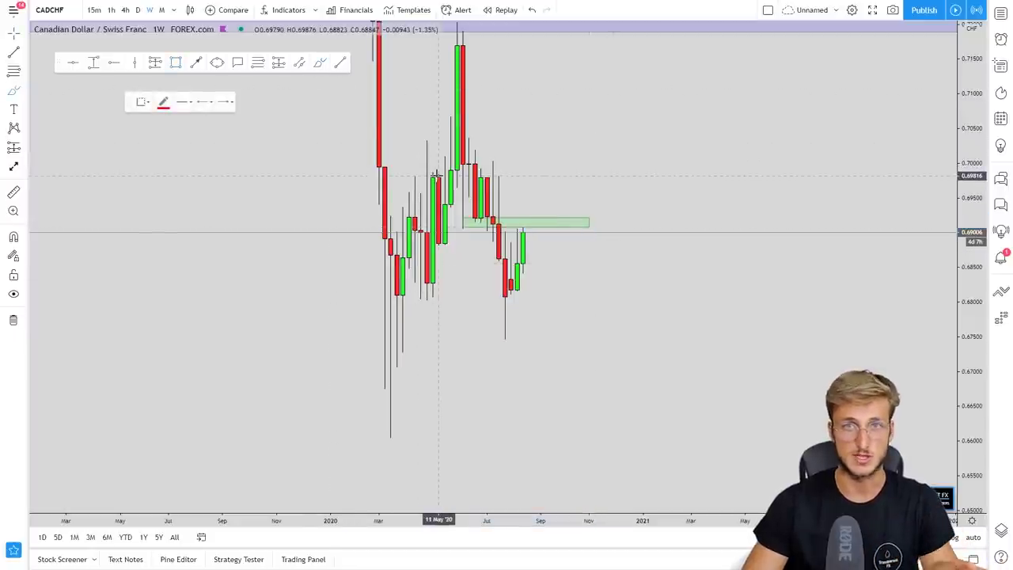
pyautogui.moveTo(484, 222)
pyautogui.mouseDown()
pyautogui.moveTo(470, 223)
pyautogui.moveTo(487, 215)
pyautogui.mouseUp()
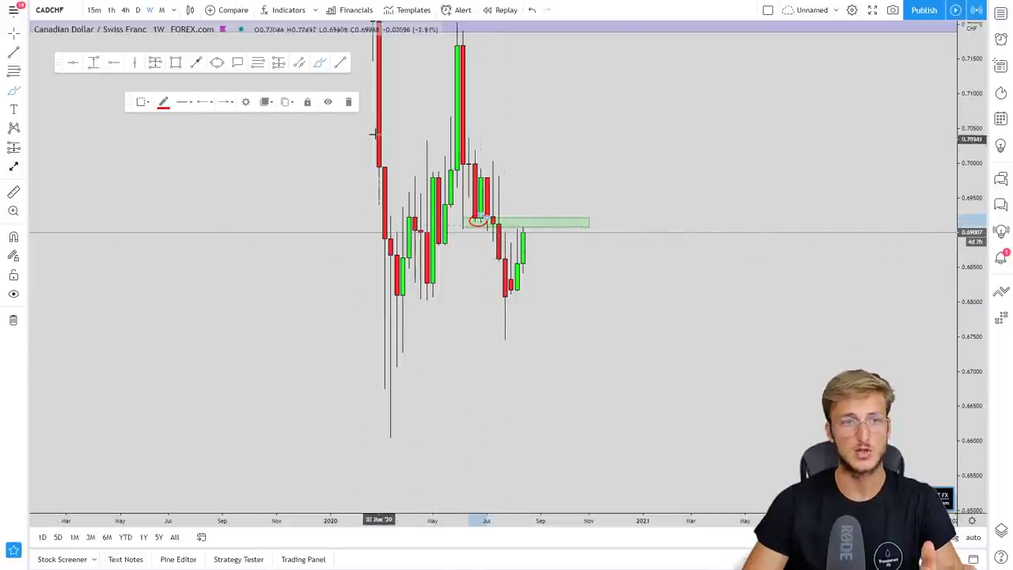
pyautogui.click(348, 101)
pyautogui.moveTo(528, 222); pyautogui.dragTo(523, 214)
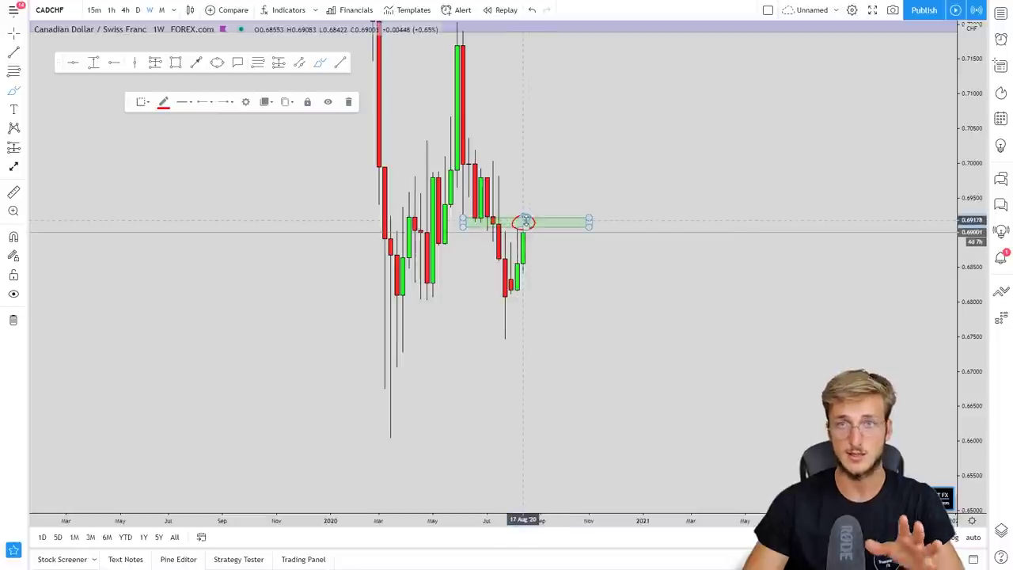
pyautogui.click(349, 103)
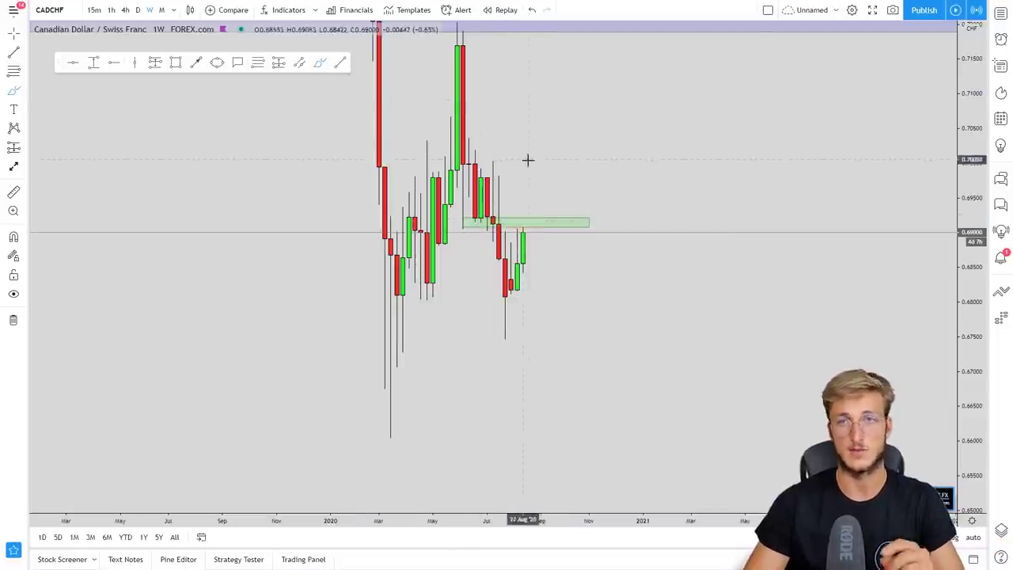
pyautogui.moveTo(528, 219); pyautogui.dragTo(543, 261)
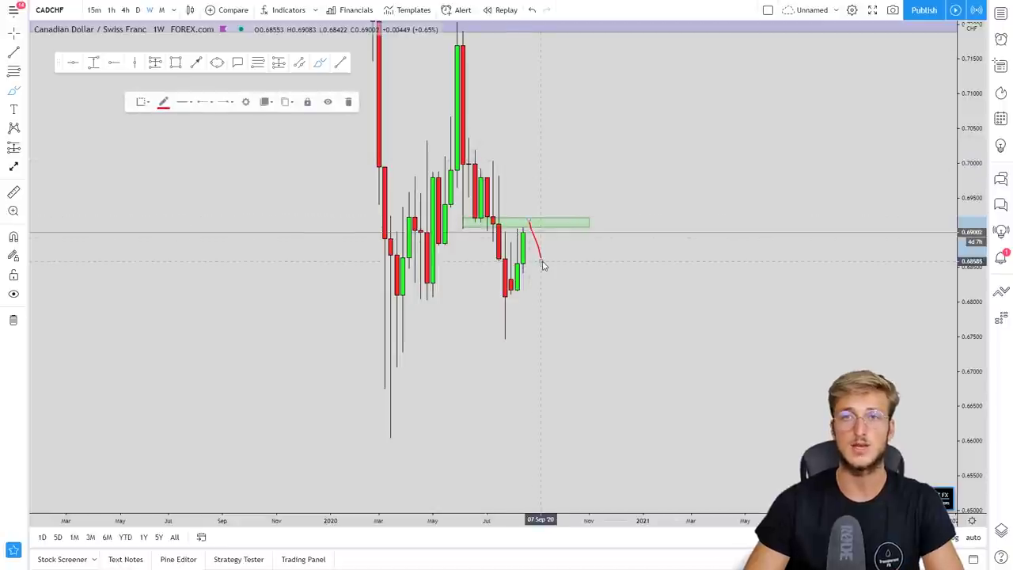
pyautogui.click(349, 102)
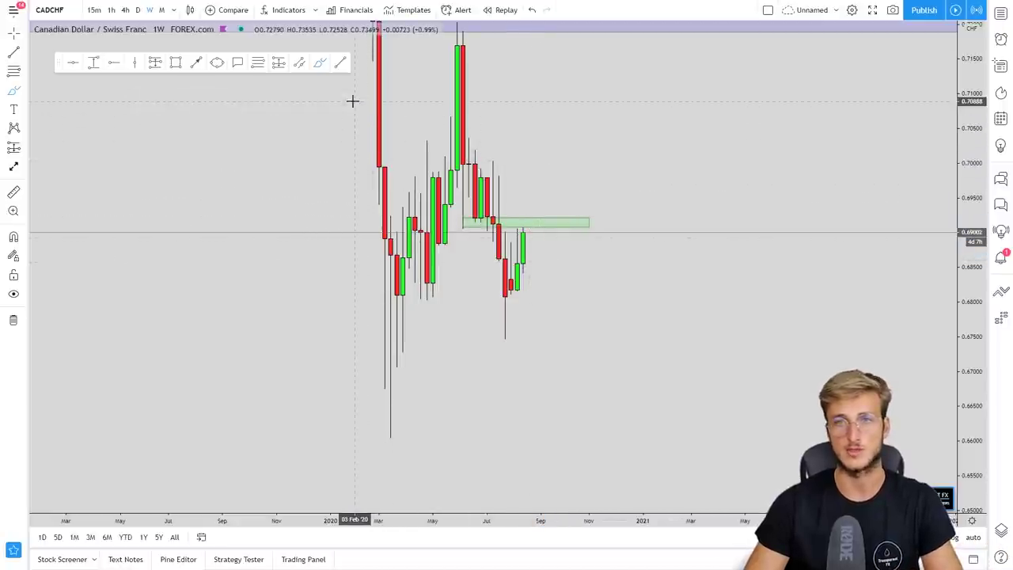
# Step: Return to the daily chart, frame recent candles and start an arrow from the latest candle
pyautogui.click(139, 11)
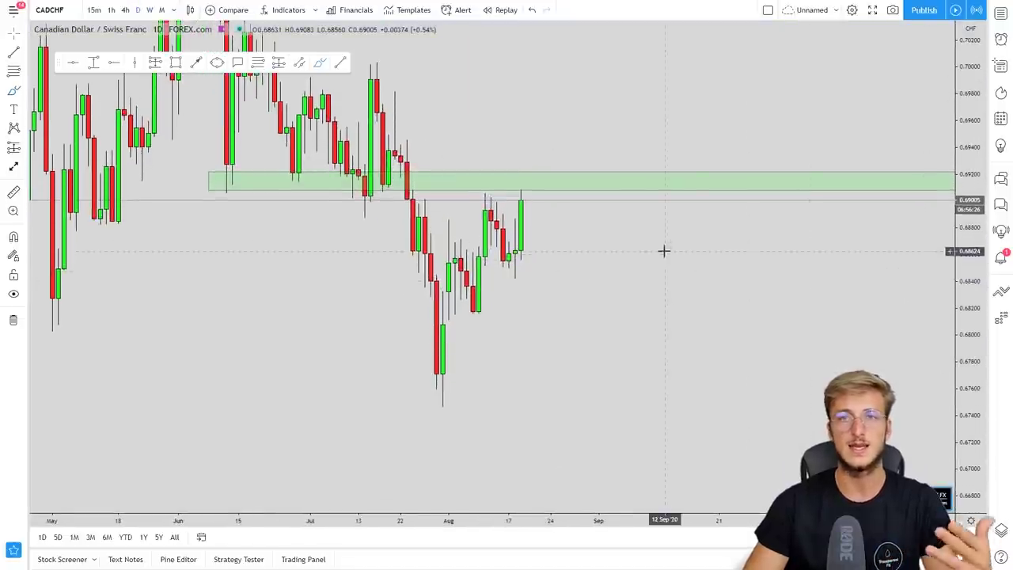
pyautogui.moveTo(663, 249); pyautogui.dragTo(652, 286)
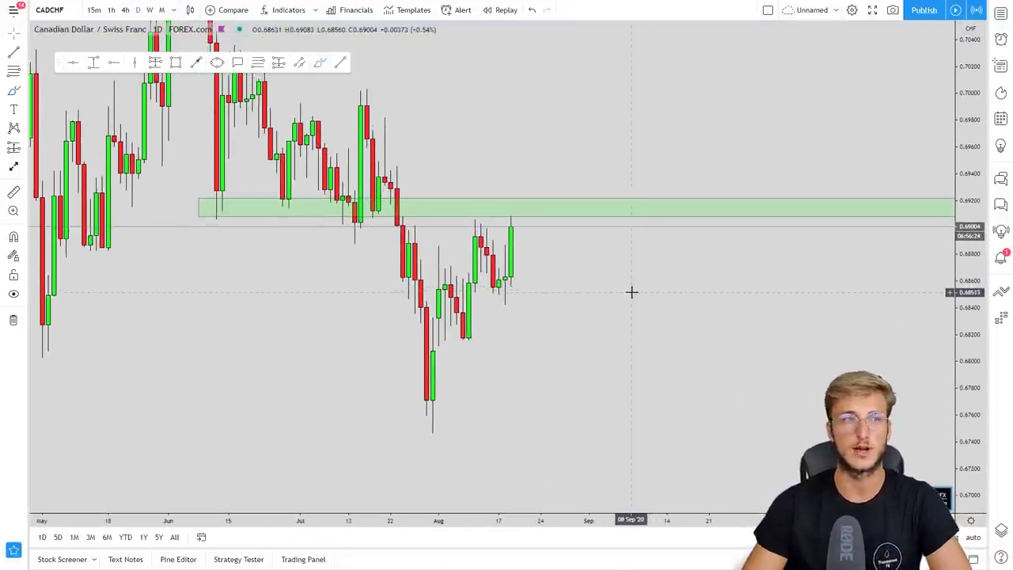
pyautogui.click(196, 63)
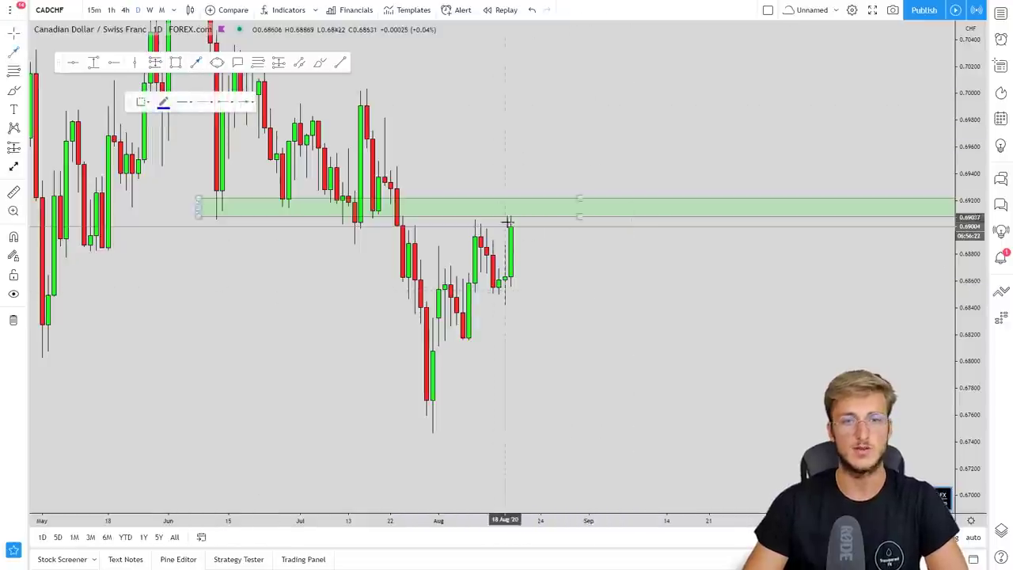
pyautogui.click(515, 231)
# Step: Finish the blue up arrow above the zone, then draw a blue down arrow below current price
pyautogui.click(528, 193)
pyautogui.click(588, 310)
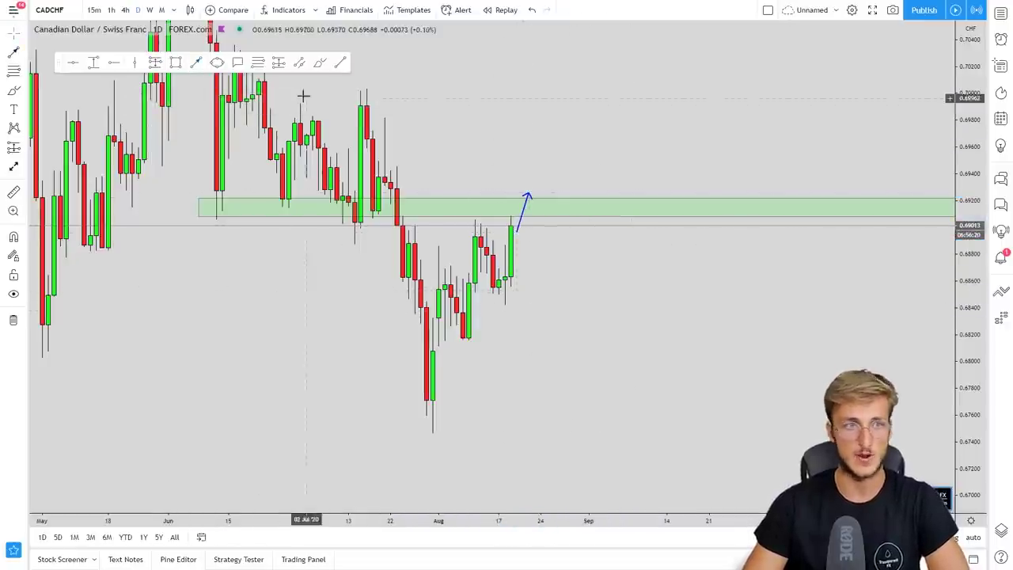
pyautogui.click(196, 63)
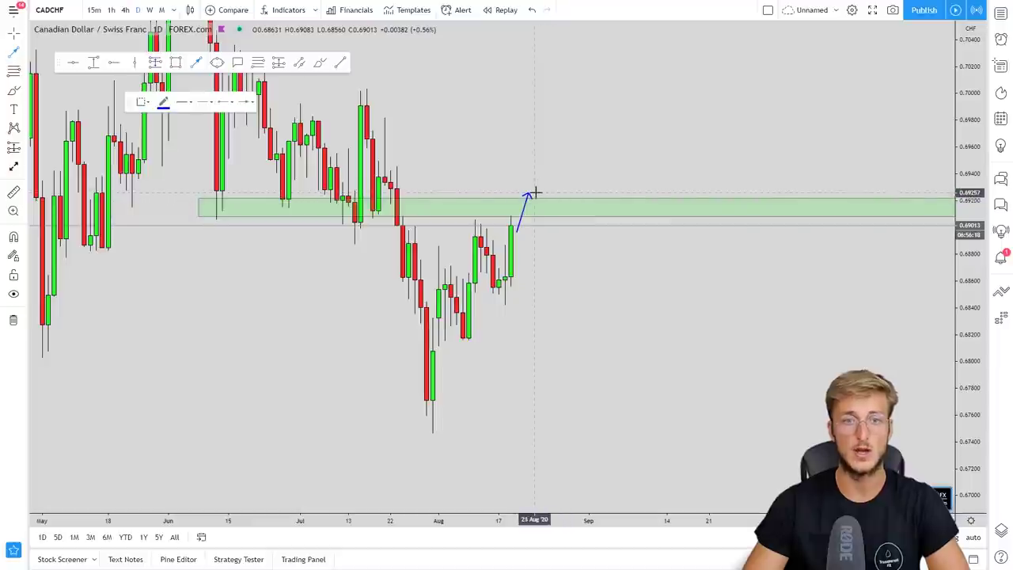
pyautogui.click(534, 193)
pyautogui.click(545, 288)
pyautogui.click(592, 289)
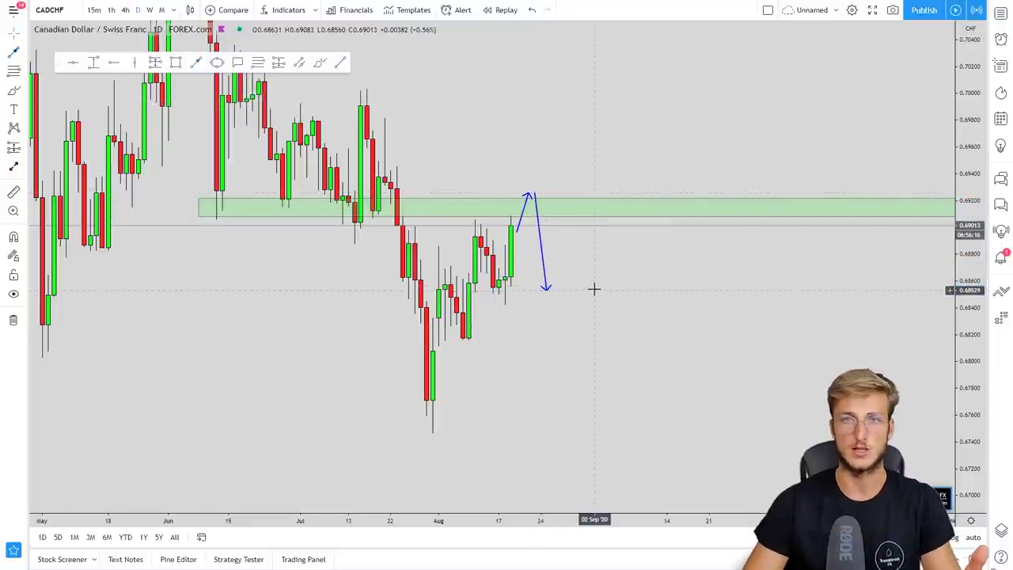
# Step: Delete the green resistance zone and set a purple fill for the Rectangle tool
pyautogui.click(570, 214)
pyautogui.click(327, 102)
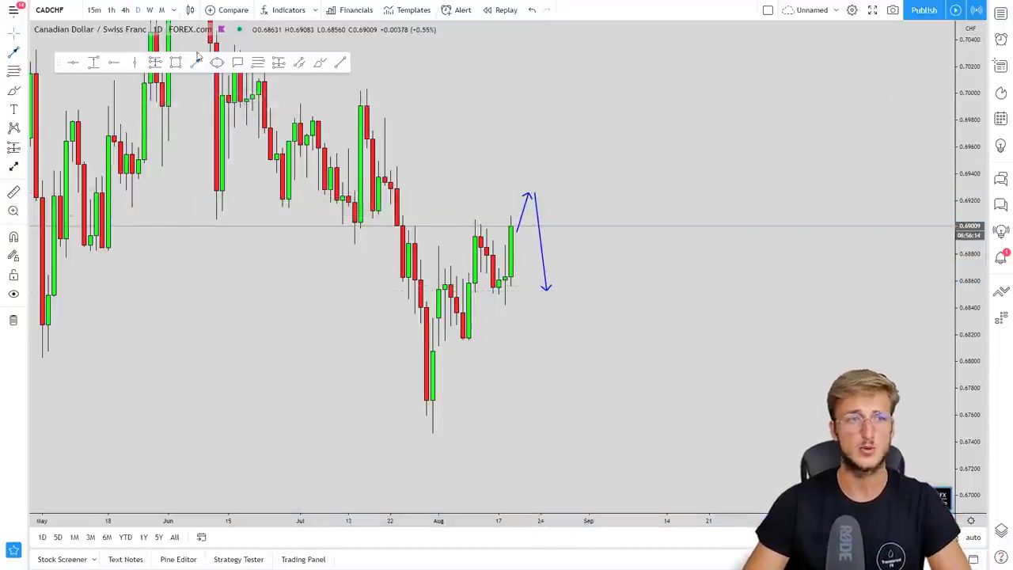
pyautogui.click(176, 62)
pyautogui.click(184, 102)
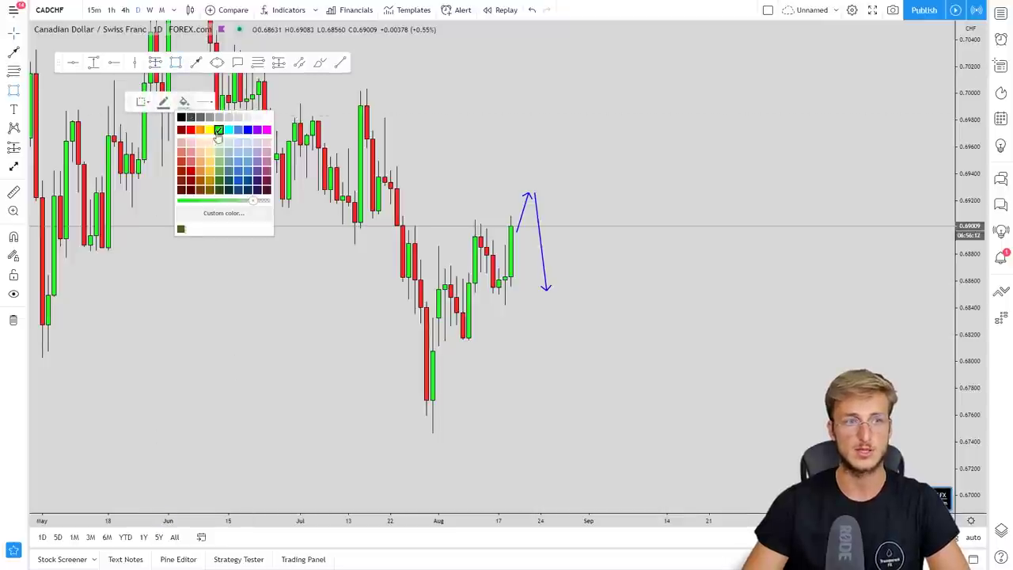
pyautogui.click(255, 130)
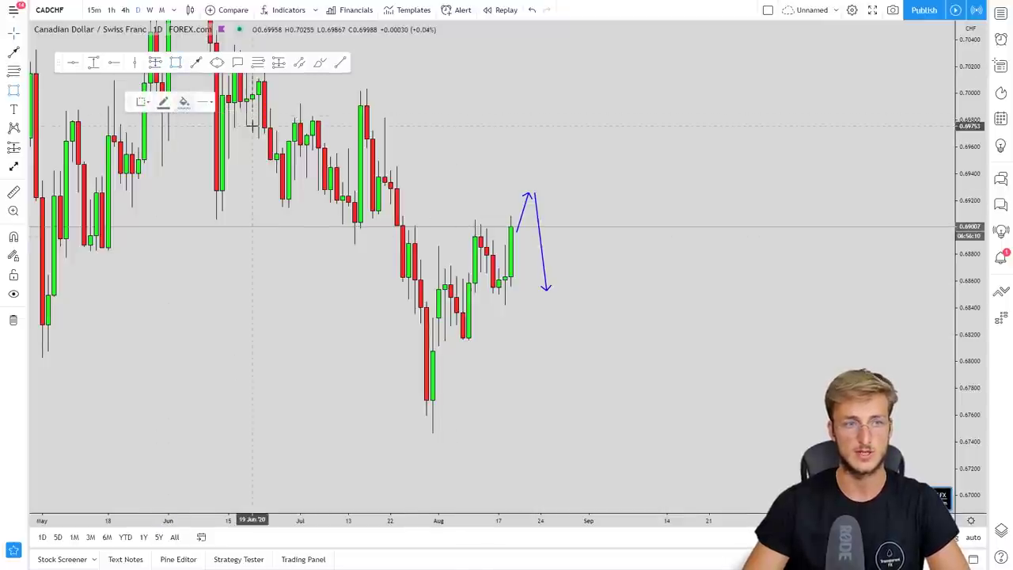
# Step: Draw the purple zone from the August highs to mid-September and circle the August high in red
pyautogui.click(468, 234)
pyautogui.click(649, 235)
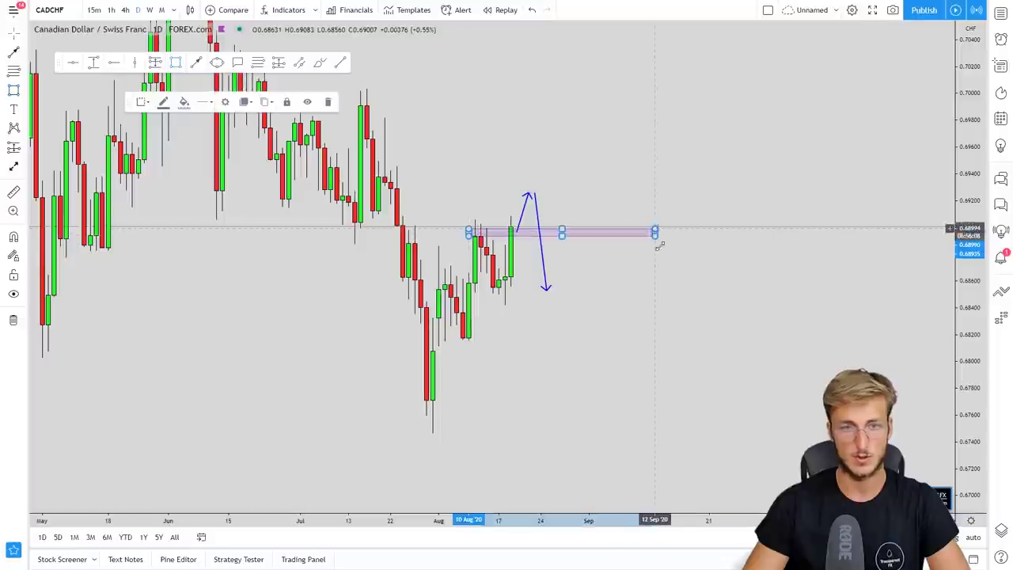
pyautogui.click(320, 62)
pyautogui.moveTo(467, 238); pyautogui.dragTo(477, 222)
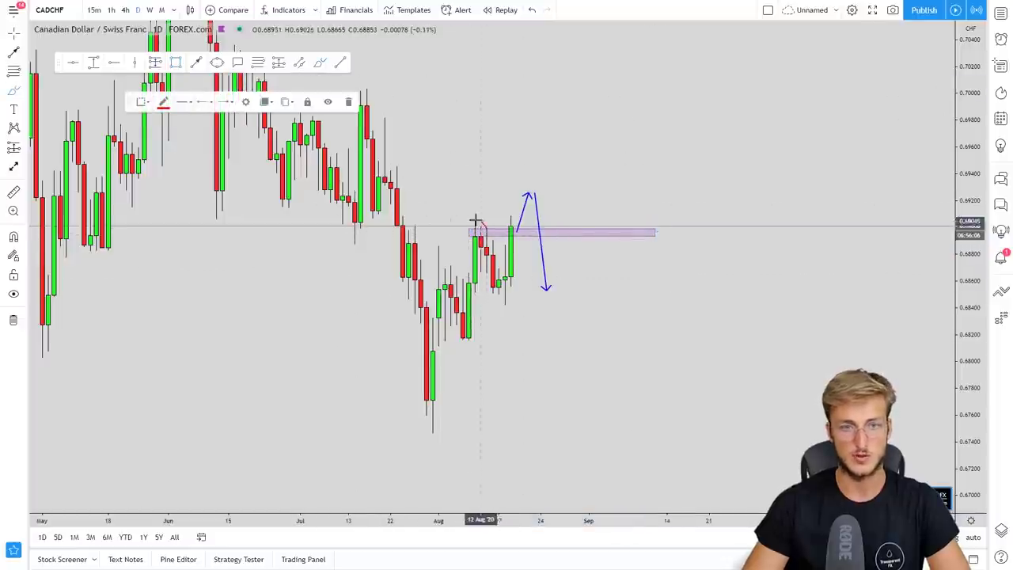
# Step: Add red marks over the zone and arrow tip, then draw a blue projection back up to the retest
pyautogui.moveTo(560, 232); pyautogui.dragTo(580, 235)
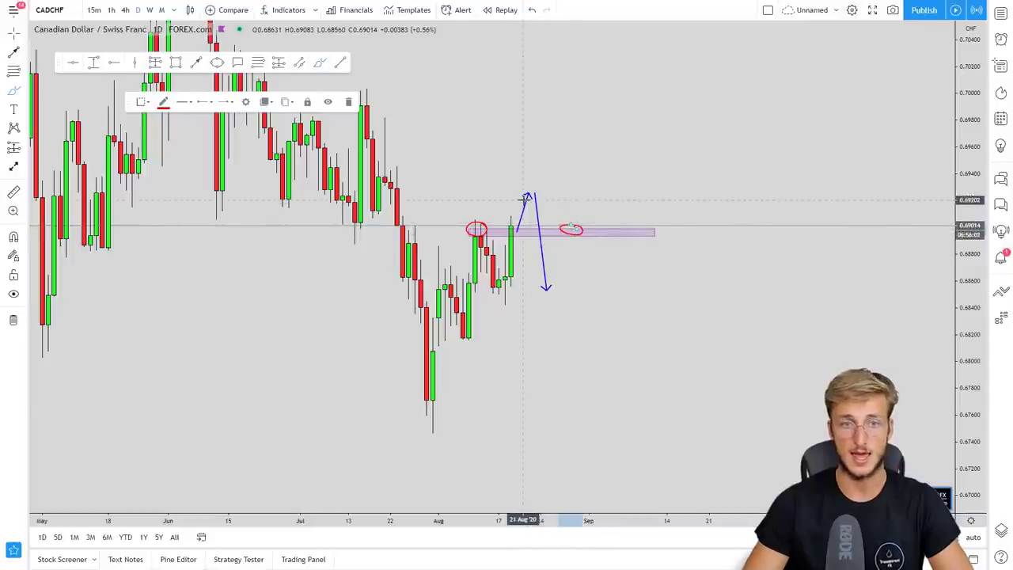
pyautogui.moveTo(539, 191); pyautogui.dragTo(540, 190)
pyautogui.moveTo(453, 217); pyautogui.dragTo(545, 178)
pyautogui.moveTo(559, 219); pyautogui.dragTo(592, 212)
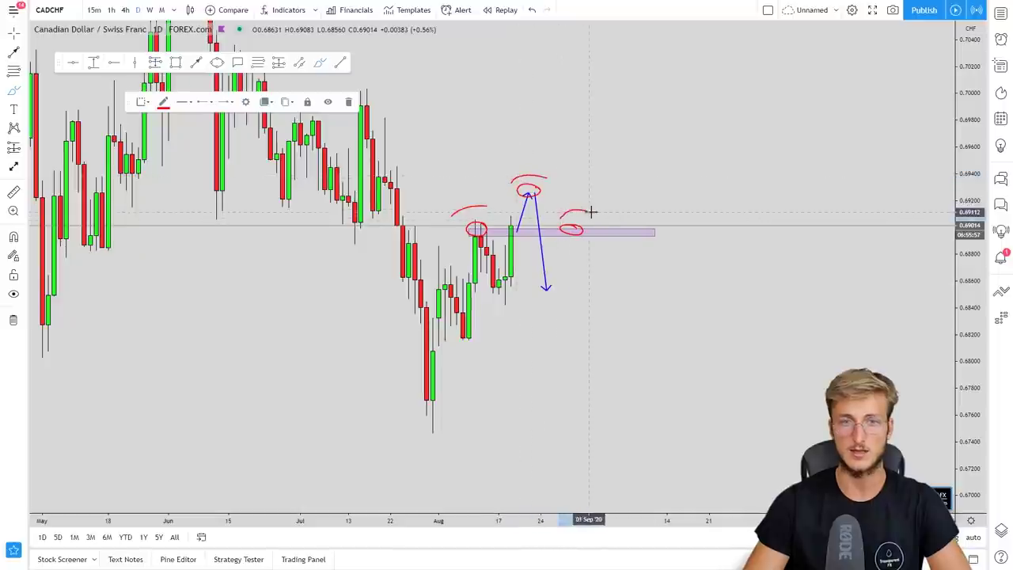
pyautogui.click(196, 63)
pyautogui.moveTo(553, 297)
pyautogui.mouseDown()
pyautogui.moveTo(573, 233)
pyautogui.moveTo(605, 333)
pyautogui.mouseUp()
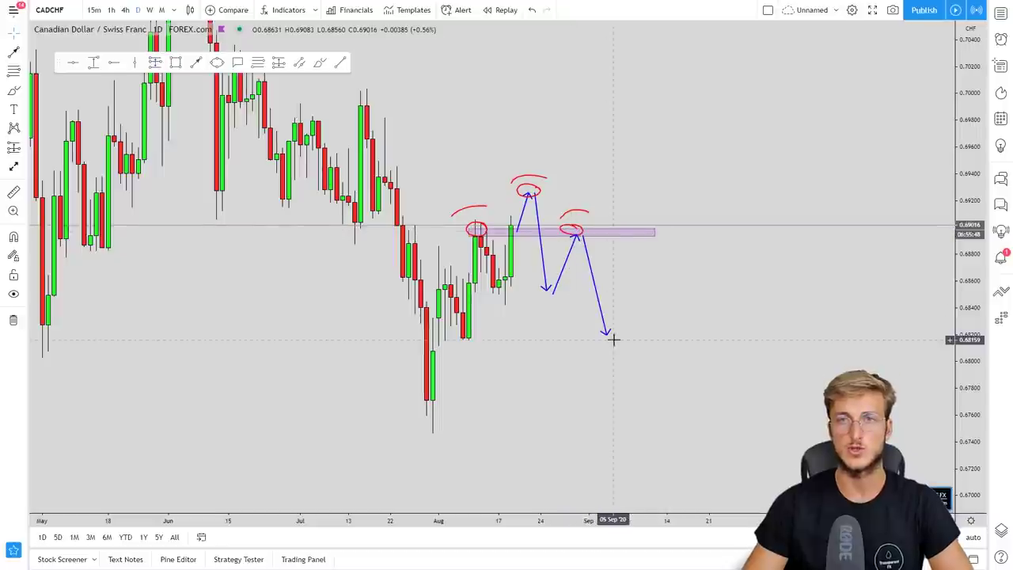
# Step: Delete every drawing from the Object Tree, then bring up the Transparent FX positioning table
pyautogui.rightClick(719, 272)
pyautogui.click(760, 415)
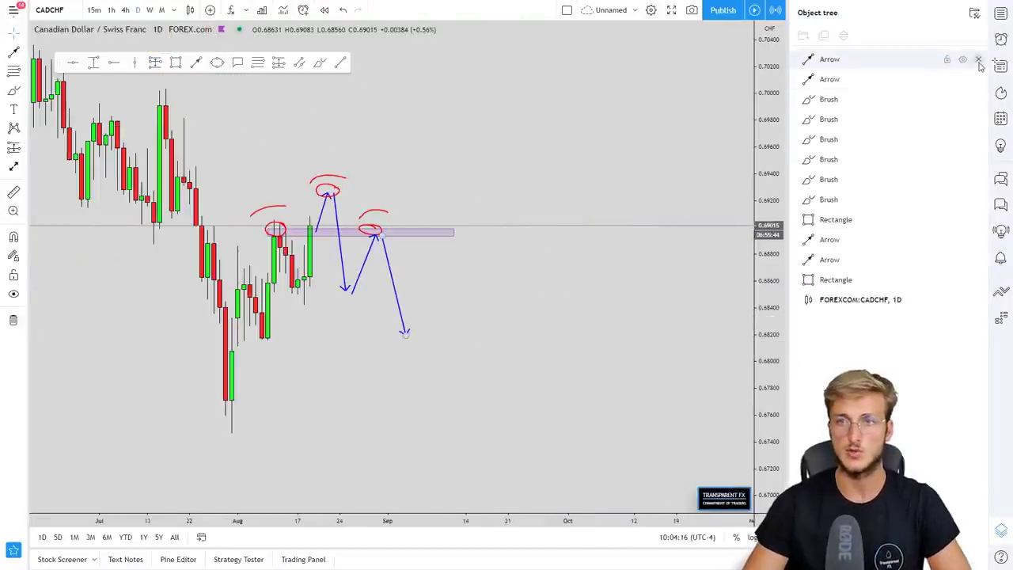
pyautogui.doubleClick(979, 60)
pyautogui.doubleClick(978, 60)
pyautogui.tripleClick(978, 61)
pyautogui.tripleClick(979, 61)
pyautogui.click(978, 60)
pyautogui.click(978, 60)
pyautogui.click(1002, 530)
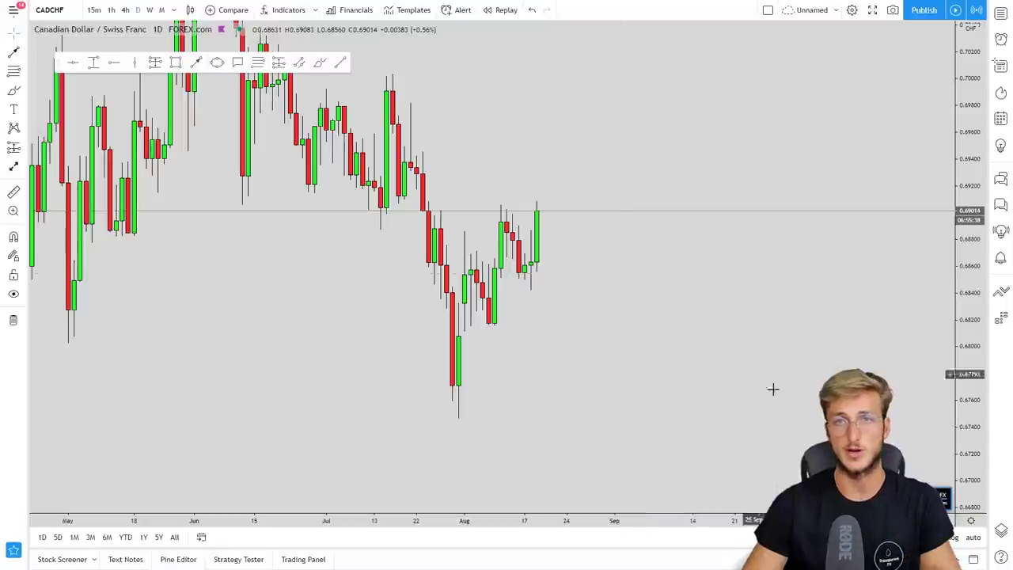
pyautogui.click(941, 495)
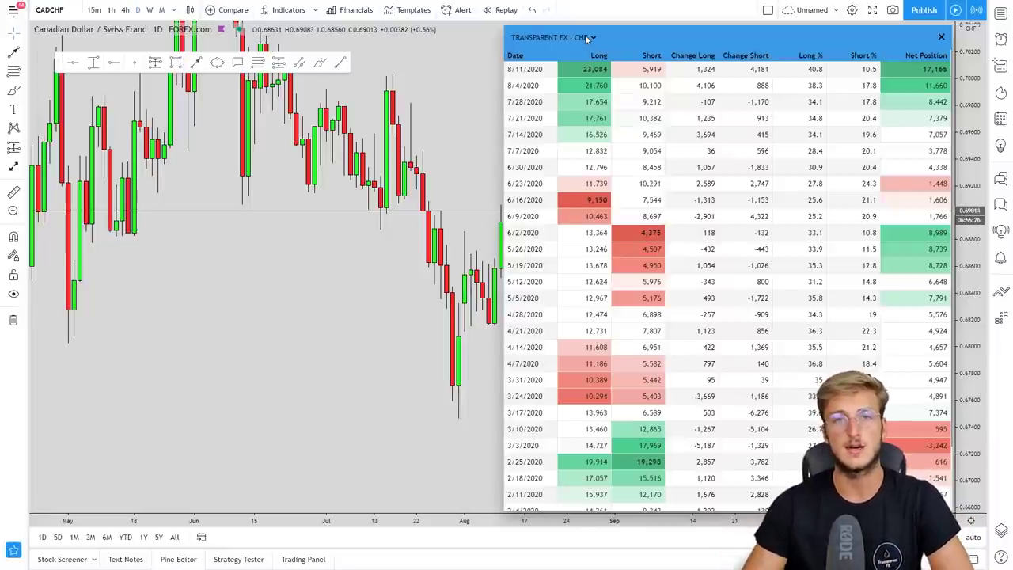
# Step: Switch the Transparent FX table to CAD positioning data, then close the table
pyautogui.click(584, 106)
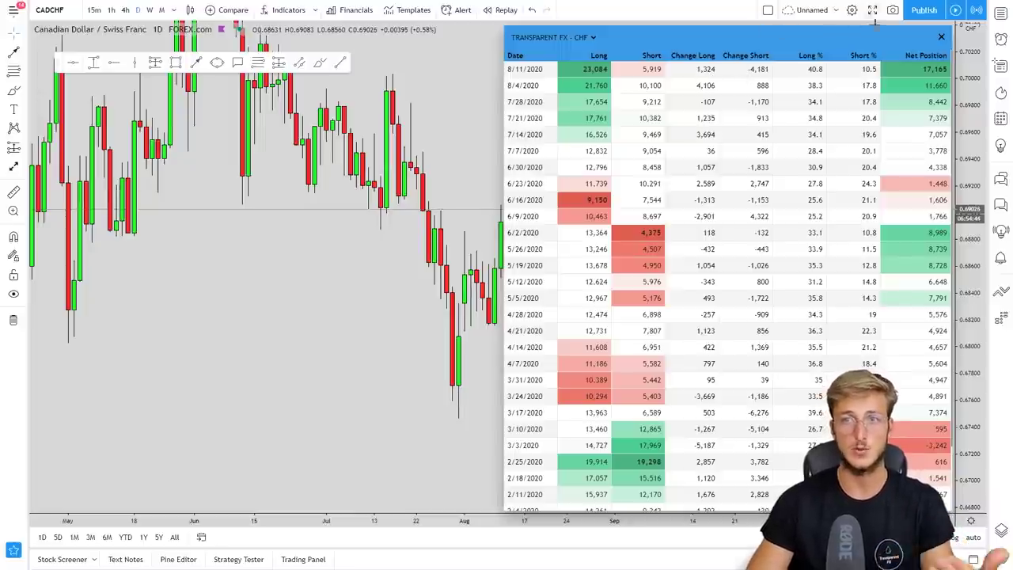
pyautogui.click(941, 36)
# Step: Sketch a red brush arc beside the latest candles, then delete it
pyautogui.click(329, 63)
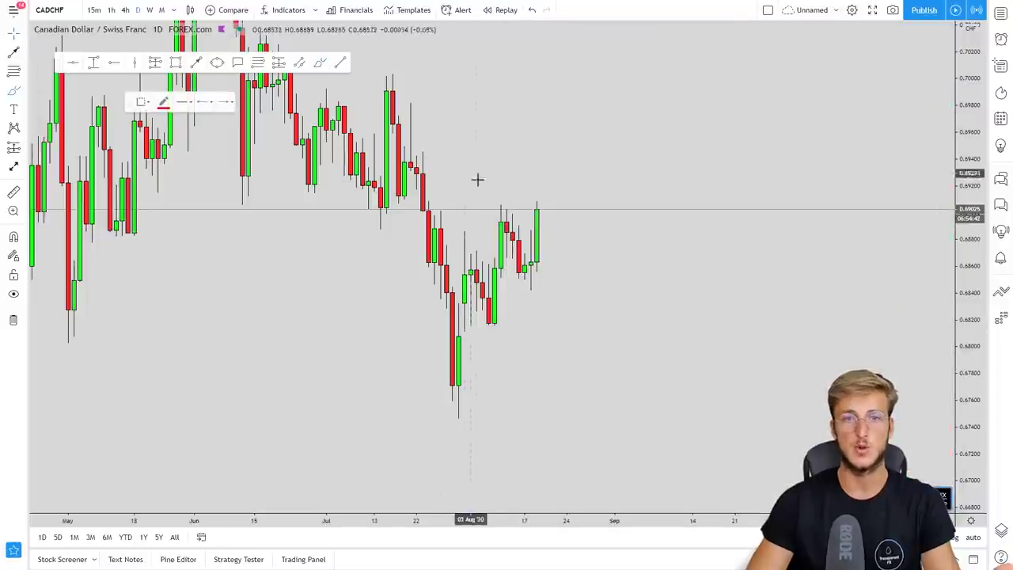
pyautogui.moveTo(544, 207)
pyautogui.mouseDown()
pyautogui.moveTo(554, 175)
pyautogui.moveTo(562, 271)
pyautogui.mouseUp()
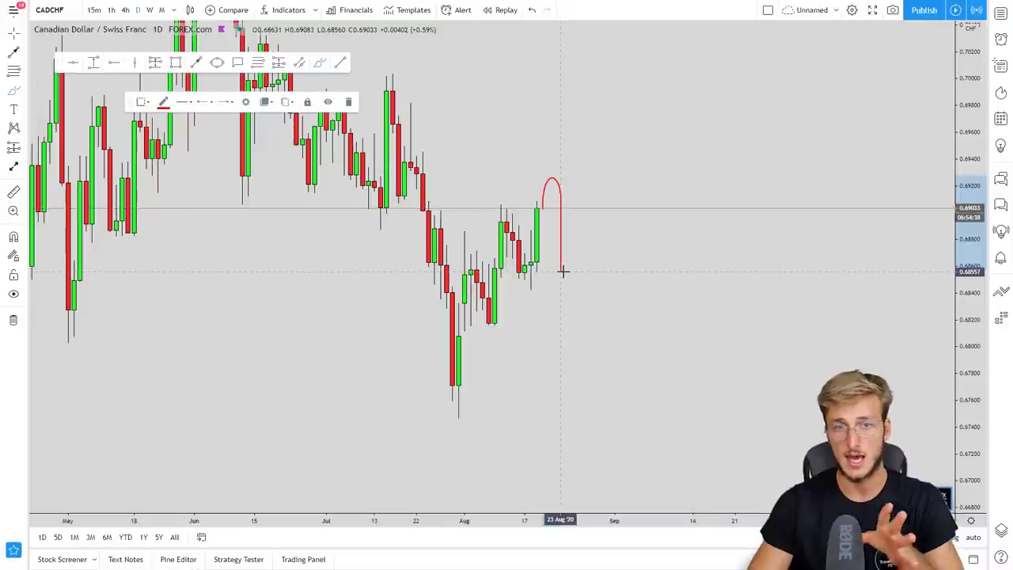
pyautogui.click(348, 101)
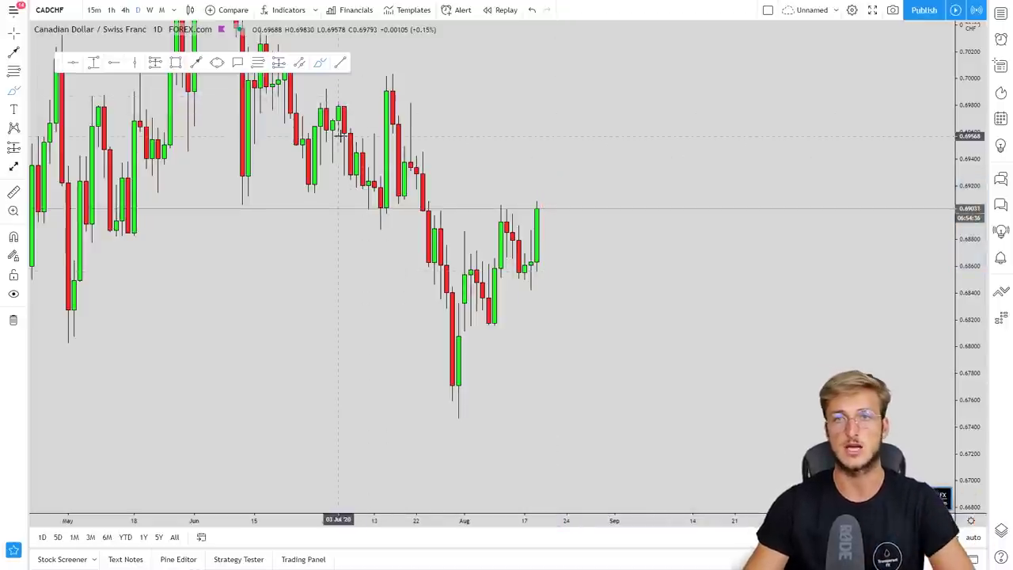
# Step: Draw a purple rectangle zone across the recent highs, stretched to the right
pyautogui.click(176, 62)
pyautogui.click(492, 214)
pyautogui.moveTo(537, 210); pyautogui.dragTo(640, 211)
pyautogui.click(681, 277)
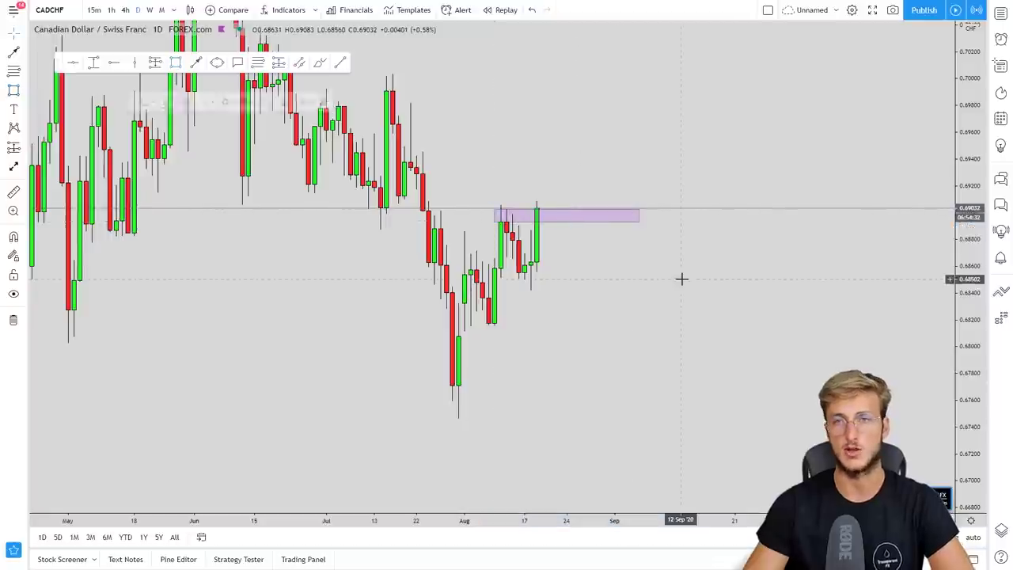
# Step: Sketch a red path rising from the zone, then delete it
pyautogui.click(320, 62)
pyautogui.moveTo(536, 212); pyautogui.dragTo(578, 132)
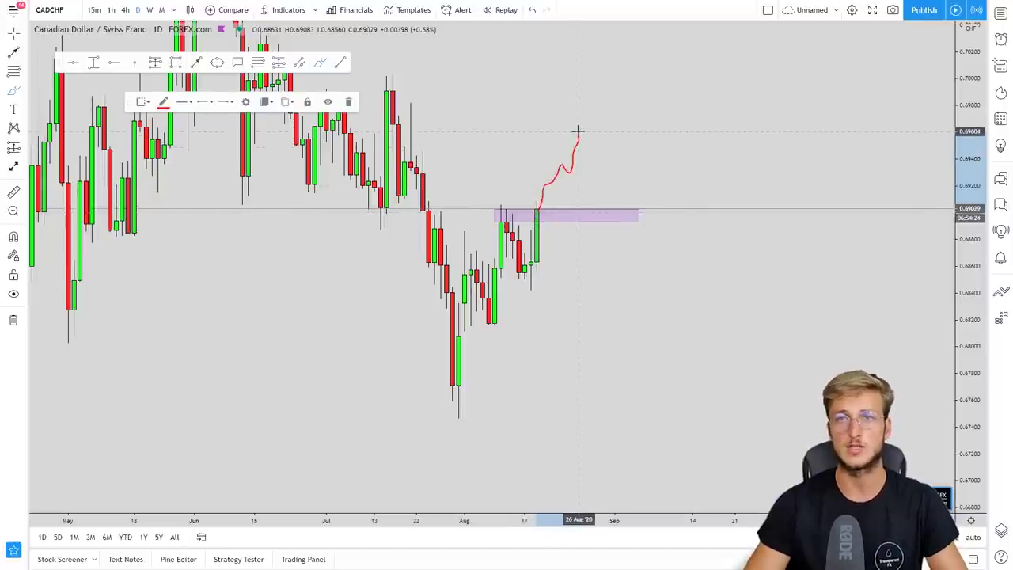
pyautogui.moveTo(578, 131); pyautogui.dragTo(588, 103)
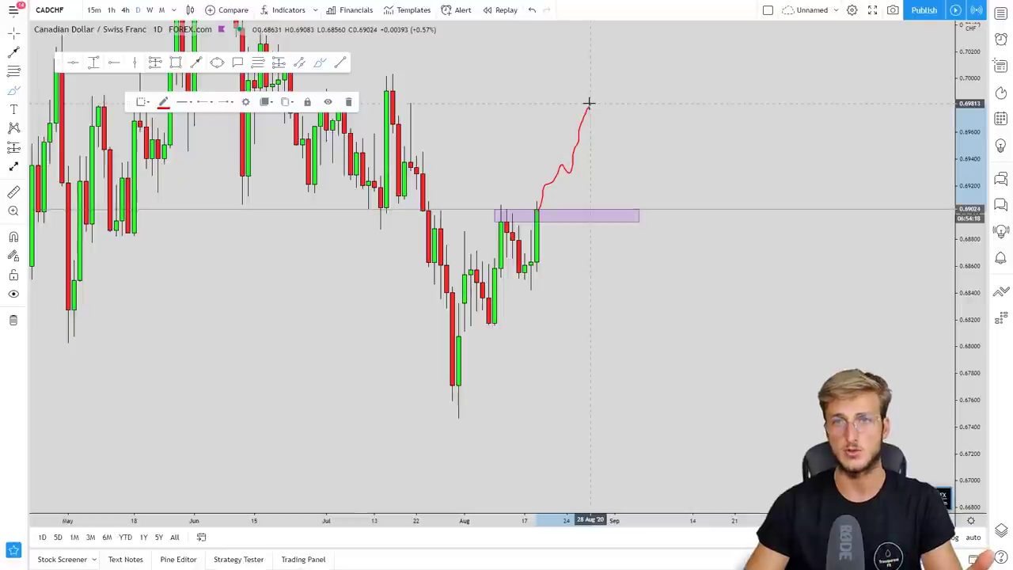
pyautogui.click(349, 102)
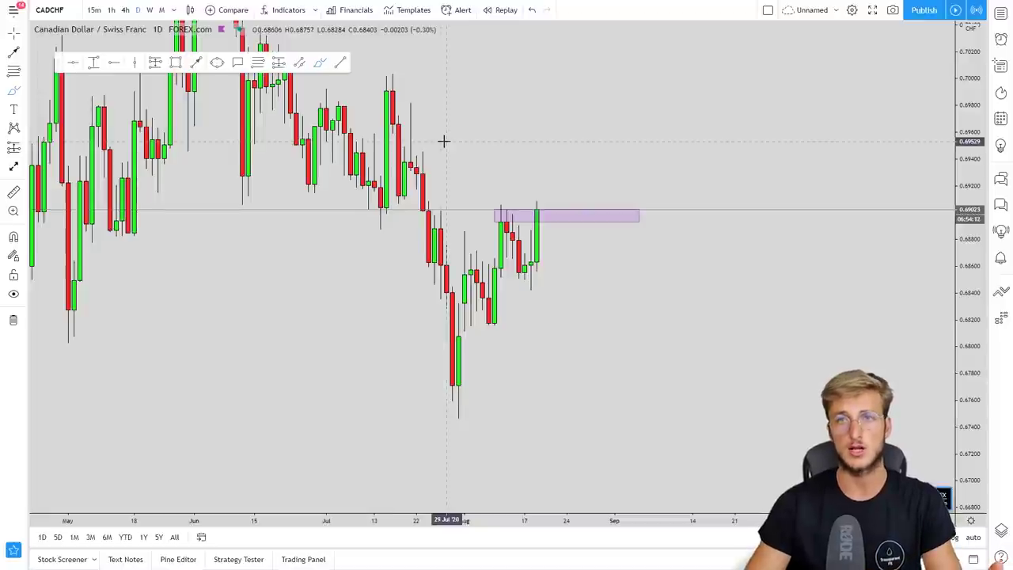
# Step: Draw a blue arrow up from the last candle and another falling from its tip
pyautogui.click(196, 63)
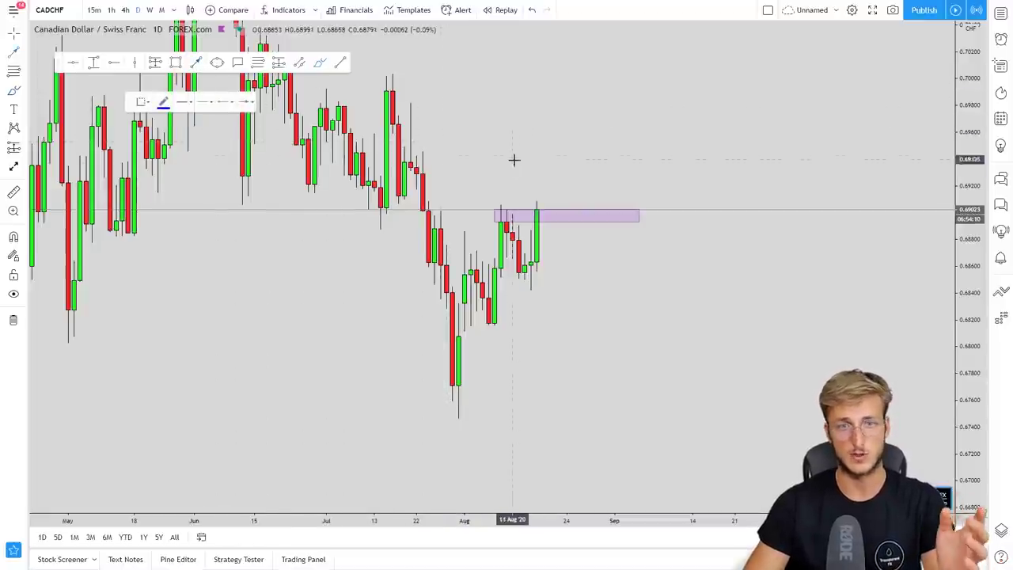
pyautogui.moveTo(539, 211); pyautogui.dragTo(548, 186)
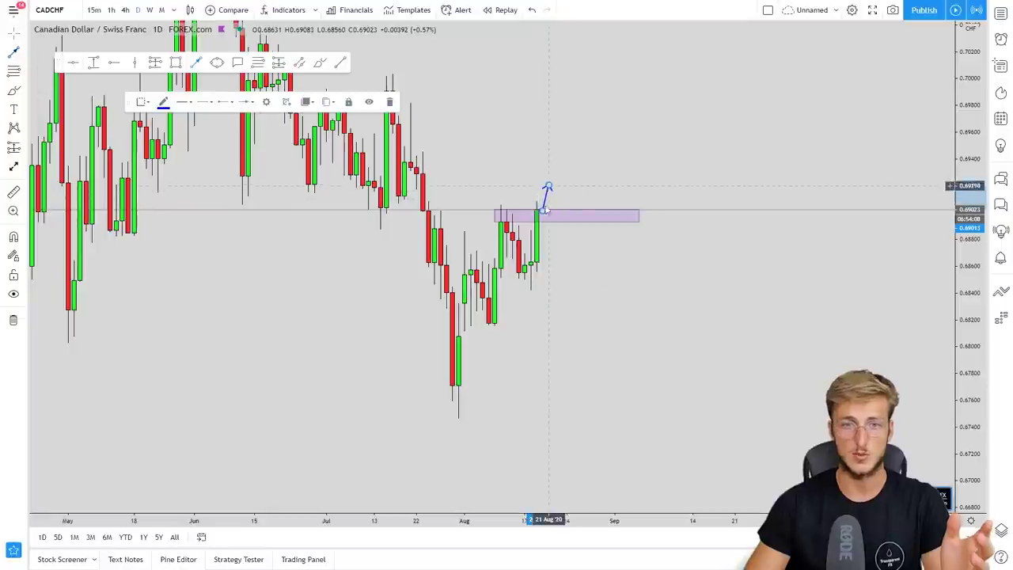
pyautogui.click(196, 62)
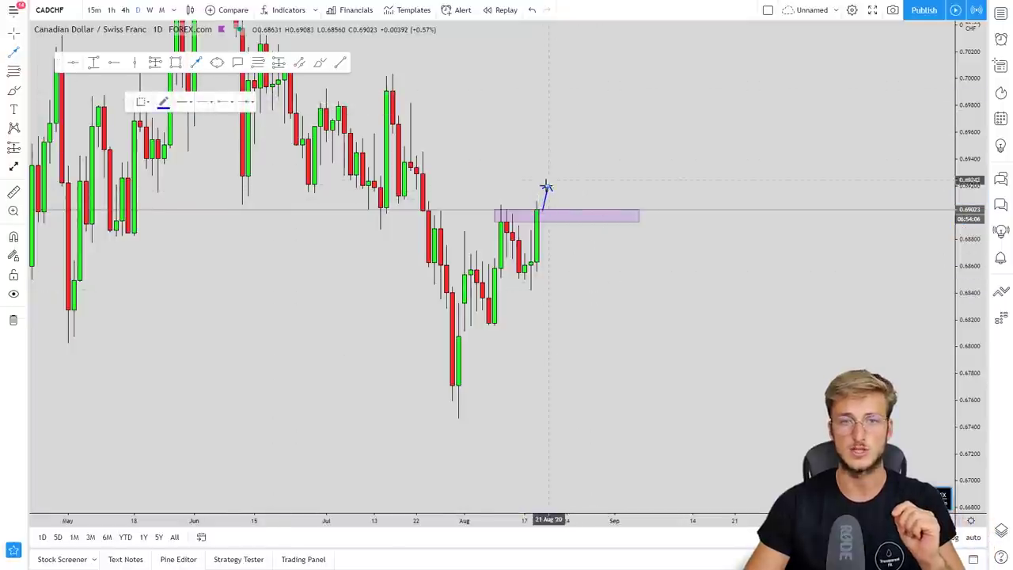
pyautogui.moveTo(552, 186); pyautogui.dragTo(566, 270)
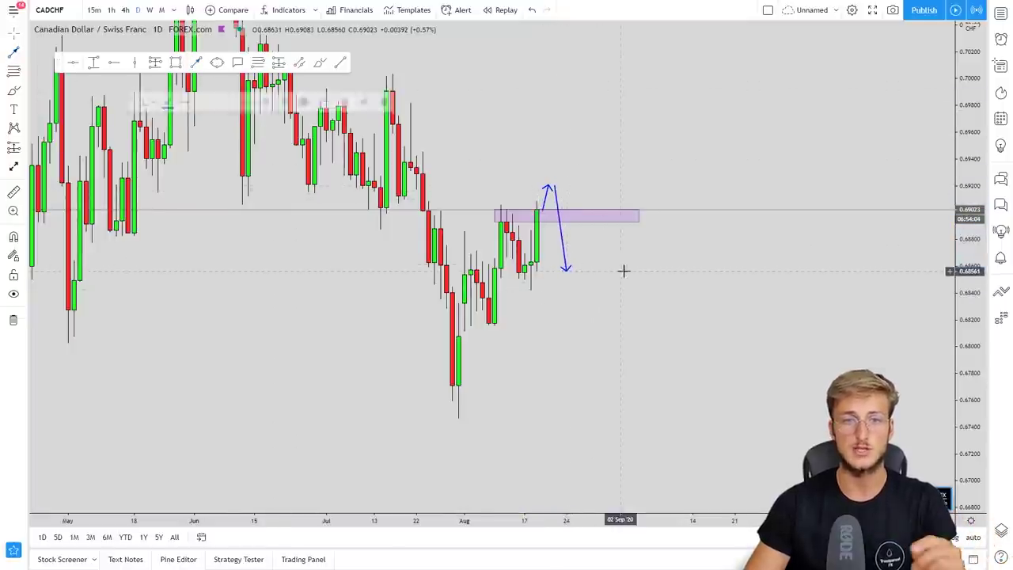
# Step: Circle the earlier high and the zone's right end in red
pyautogui.click(320, 62)
pyautogui.moveTo(501, 203)
pyautogui.mouseDown()
pyautogui.moveTo(491, 215)
pyautogui.moveTo(516, 209)
pyautogui.moveTo(504, 203)
pyautogui.mouseUp()
pyautogui.moveTo(599, 211)
pyautogui.mouseDown()
pyautogui.moveTo(579, 213)
pyautogui.moveTo(607, 219)
pyautogui.moveTo(599, 210)
pyautogui.mouseUp()
# Step: Undo the down arrow, delete both red circles, and draw a blue drop returning to the zone
pyautogui.click(532, 10)
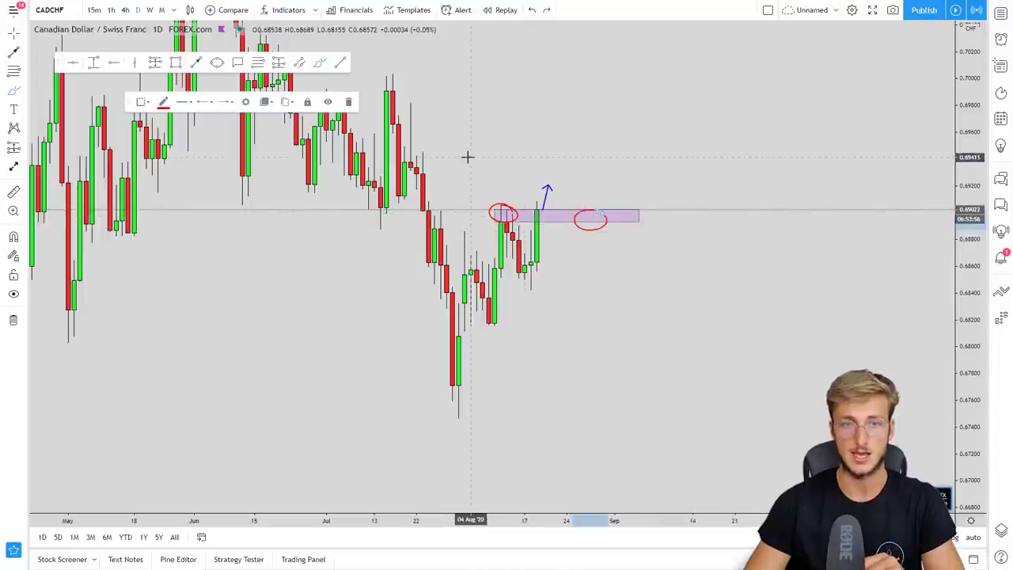
pyautogui.press('Delete')
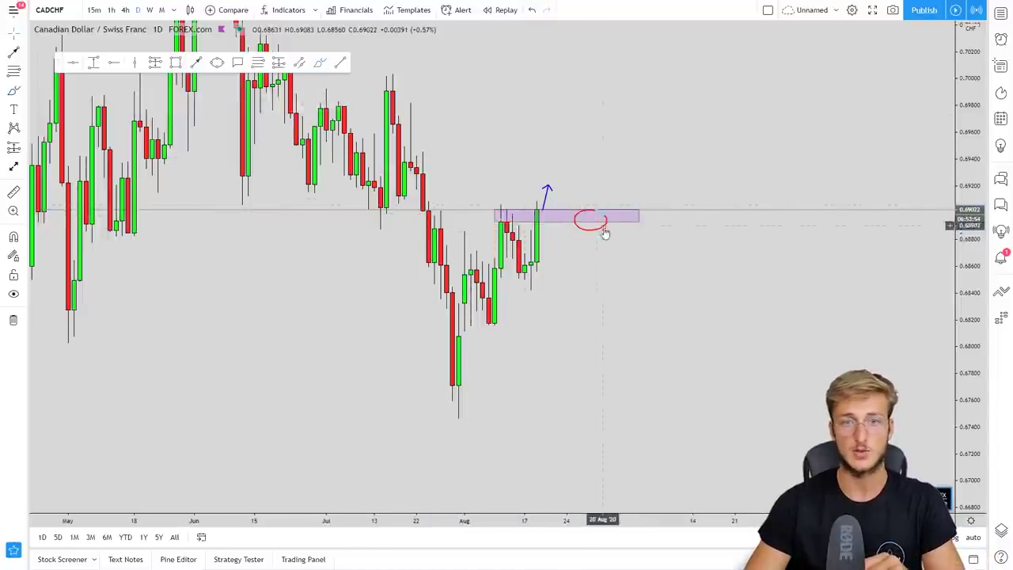
pyautogui.click(601, 229)
pyautogui.click(348, 99)
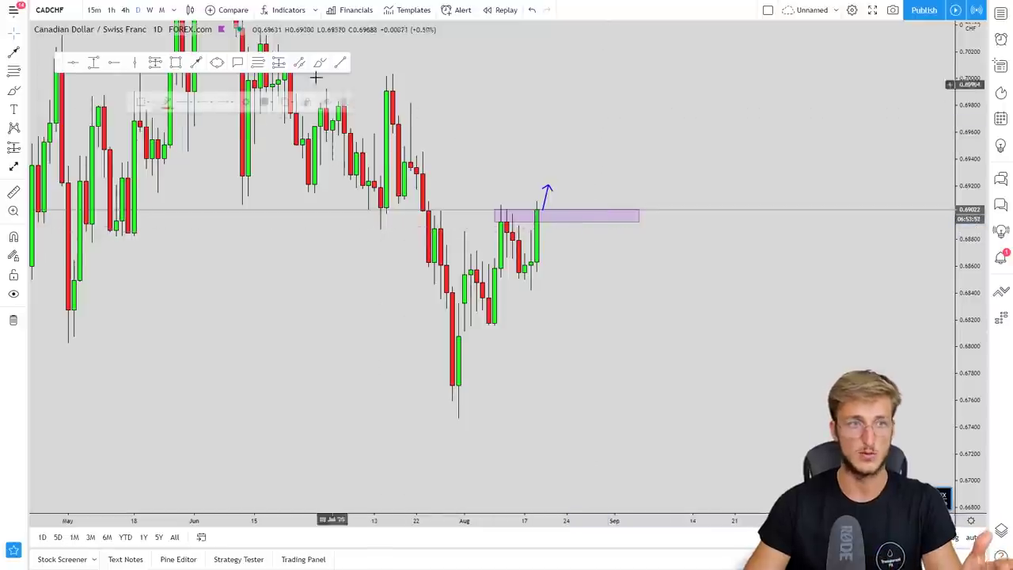
pyautogui.click(197, 63)
pyautogui.moveTo(553, 188)
pyautogui.mouseDown()
pyautogui.moveTo(573, 270)
pyautogui.moveTo(599, 224)
pyautogui.mouseUp()
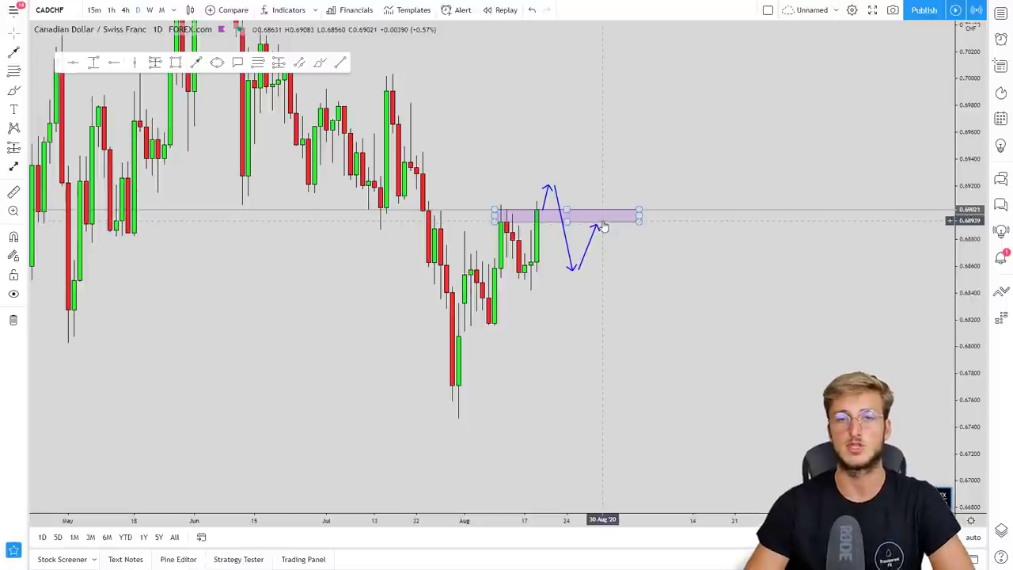
# Step: Draw a yellow circle over the retest point and add red brush marks falling from it
pyautogui.click(217, 62)
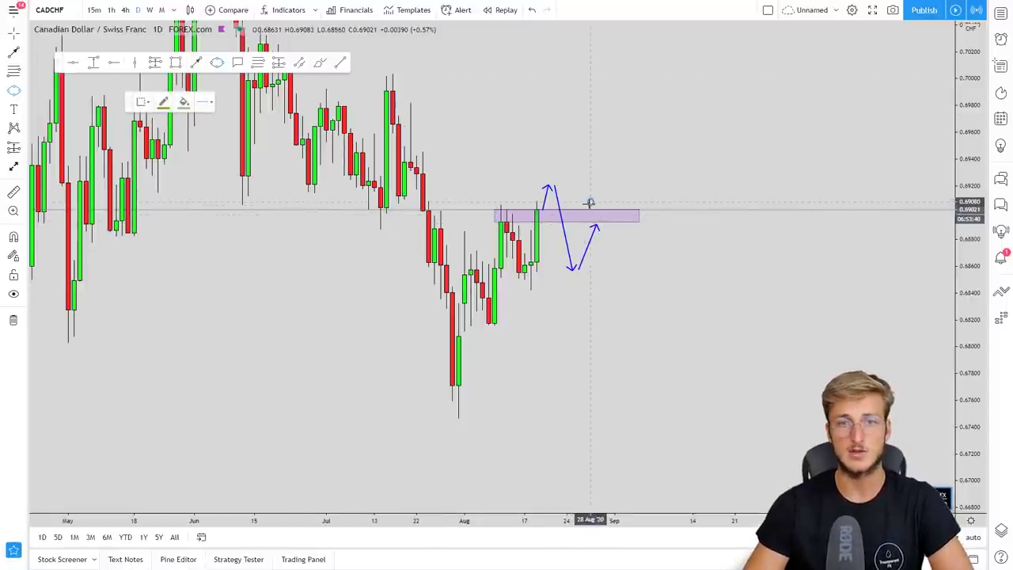
pyautogui.moveTo(608, 233); pyautogui.dragTo(586, 204)
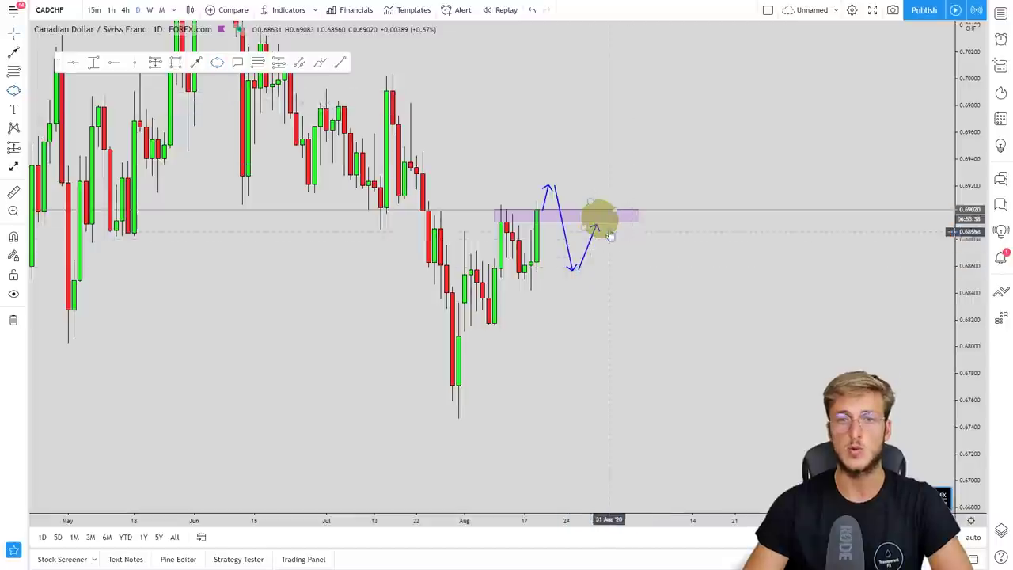
pyautogui.hotkey('alt', 'b')
pyautogui.moveTo(609, 225)
pyautogui.mouseDown()
pyautogui.moveTo(614, 218)
pyautogui.moveTo(601, 232)
pyautogui.moveTo(613, 351)
pyautogui.mouseUp()
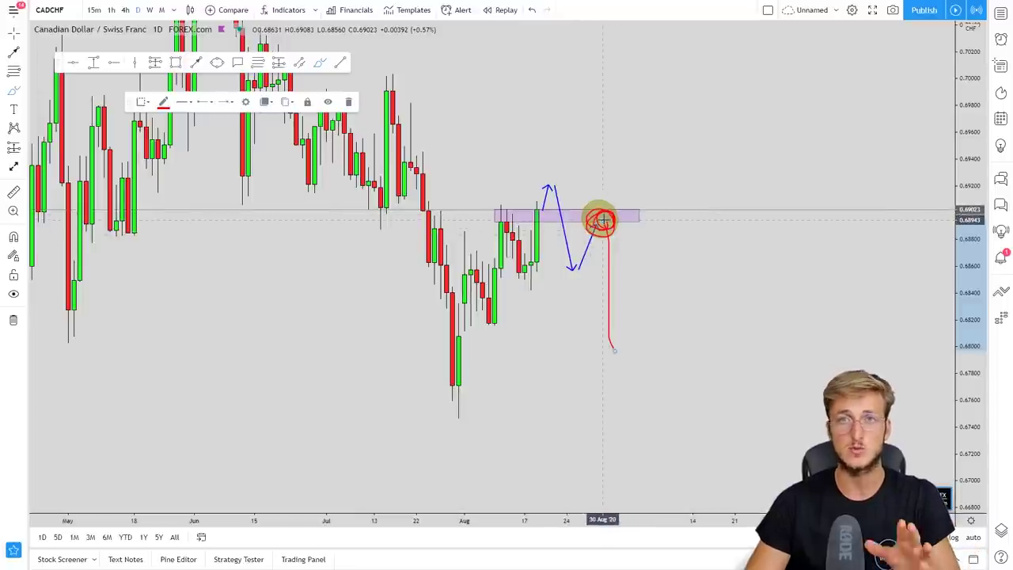
# Step: Delete the red scribbles and draw a blue arrow down from the retest to about 0.681
pyautogui.click(349, 104)
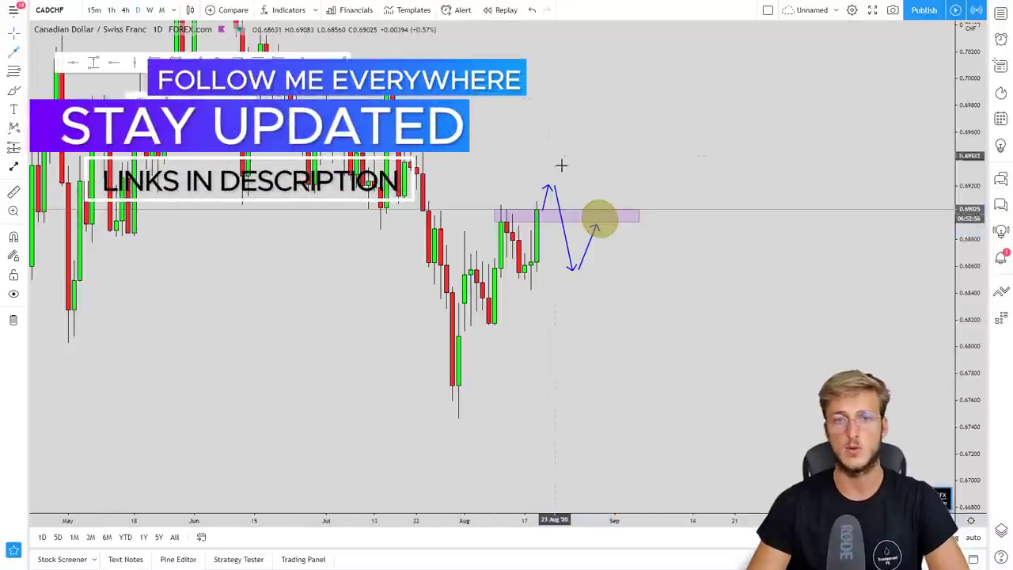
pyautogui.click(601, 226)
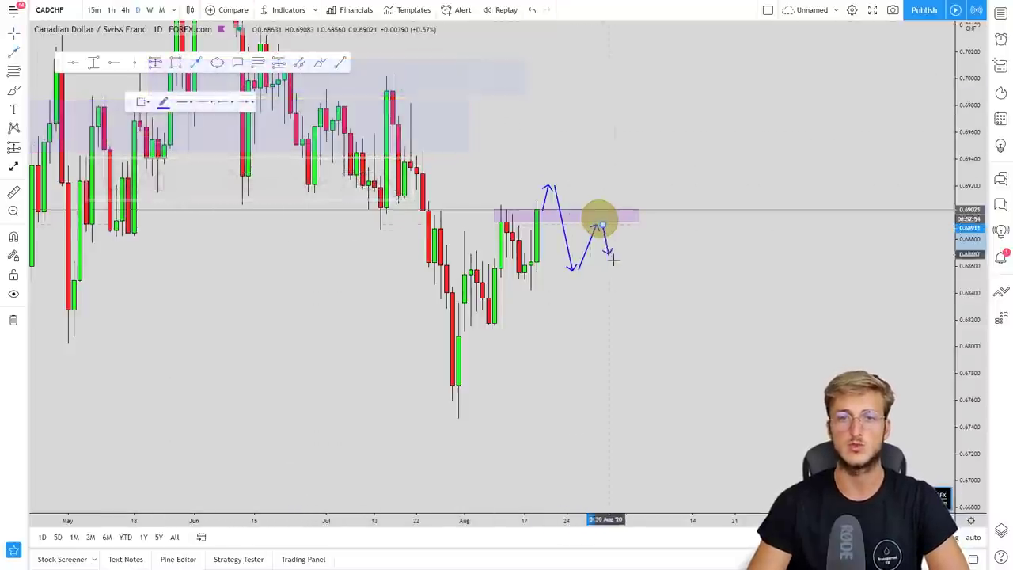
pyautogui.click(620, 330)
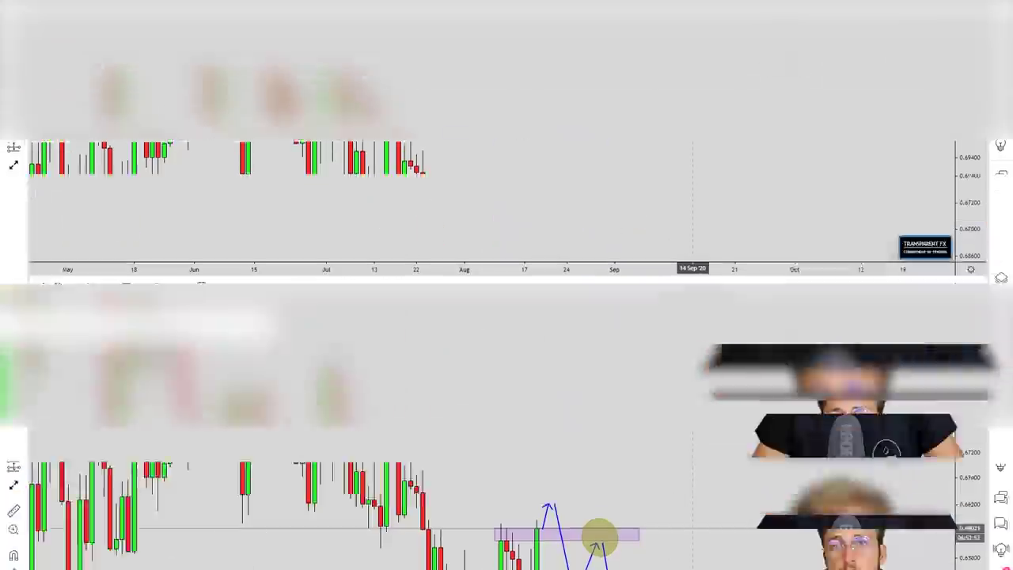